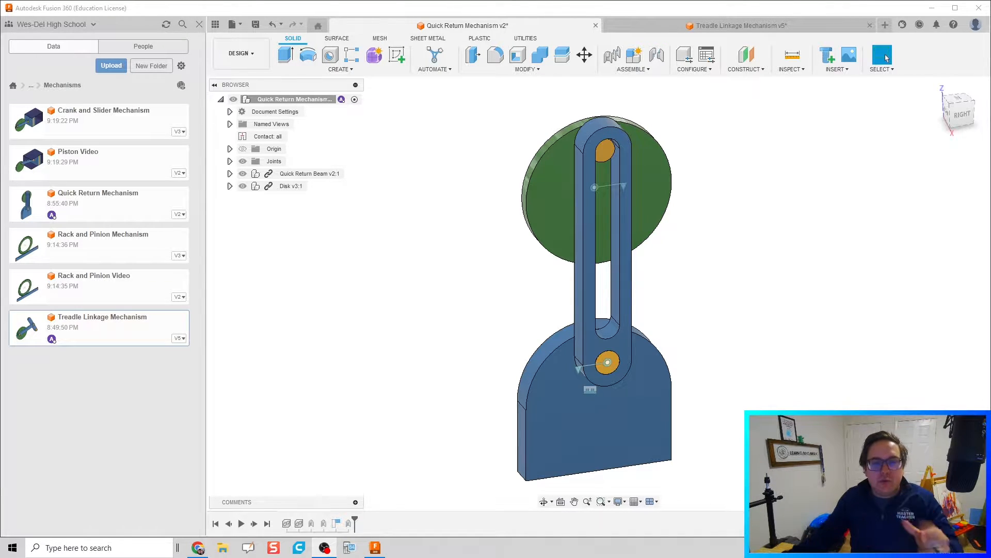
Open the Motion Mechanisms folder in the project data and swing the finished quick return mechanism to preview its motion.
click(32, 87)
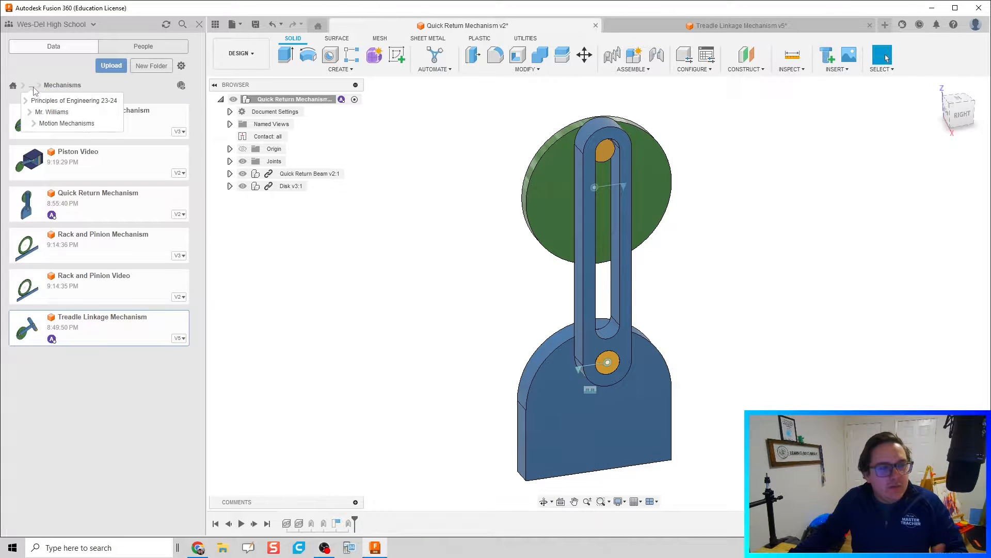
click(47, 124)
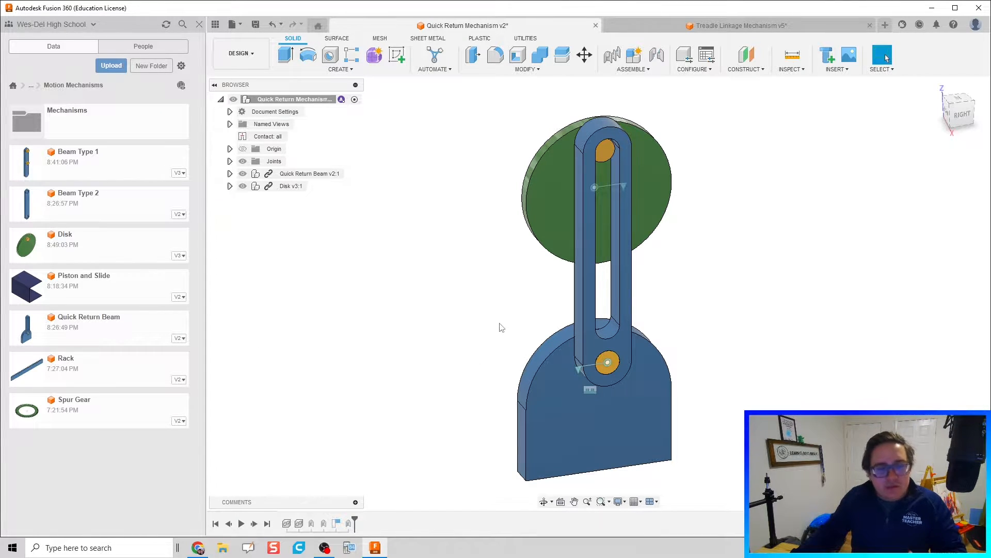
middle_drag(509, 339, 470, 341)
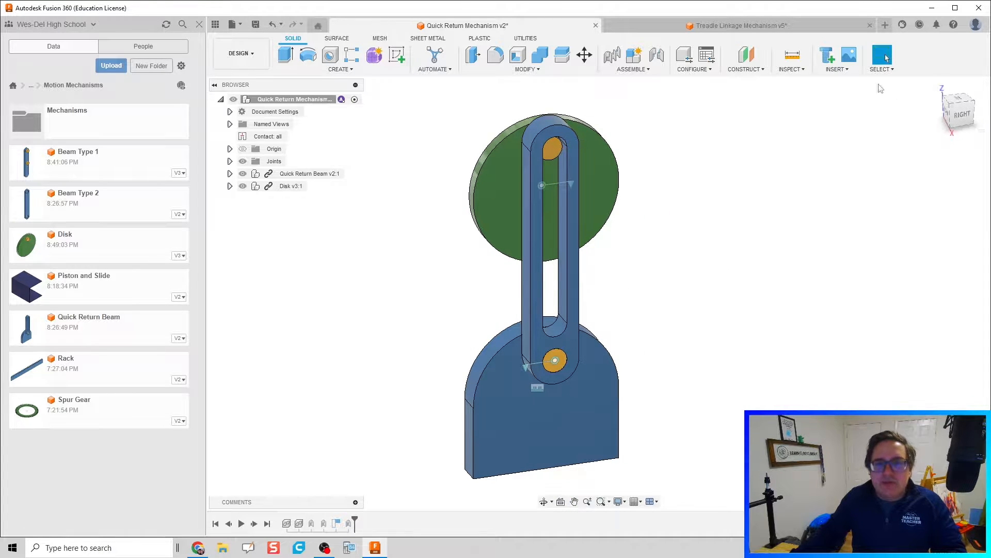
drag(494, 213, 609, 207)
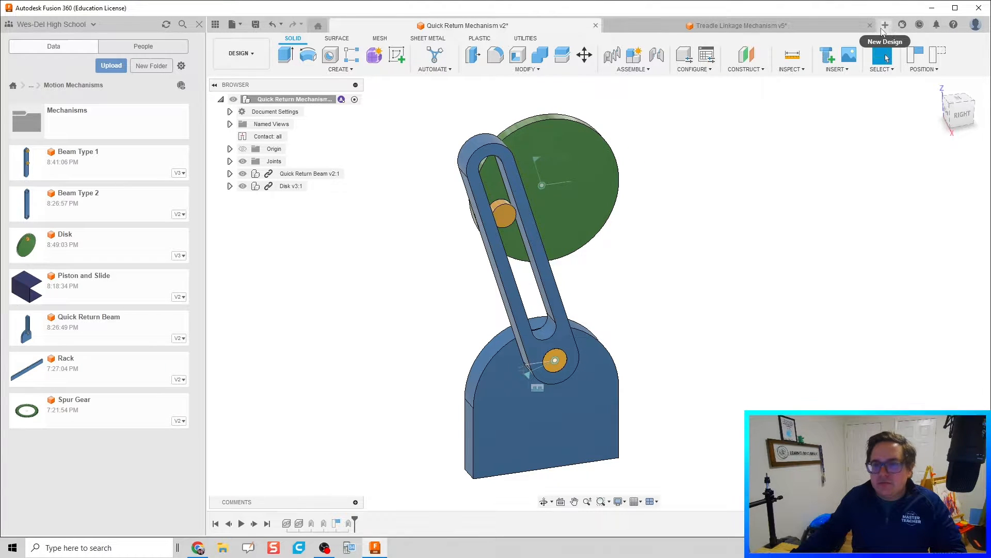
Create a new design and save it as "Quick Return Video" in the Mechanisms folder.
click(885, 25)
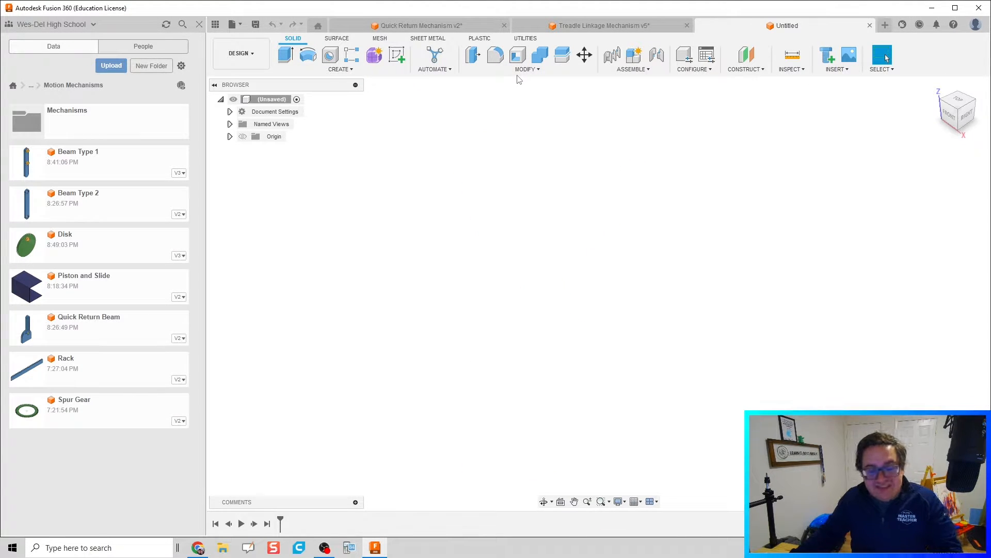
key(ctrl+s)
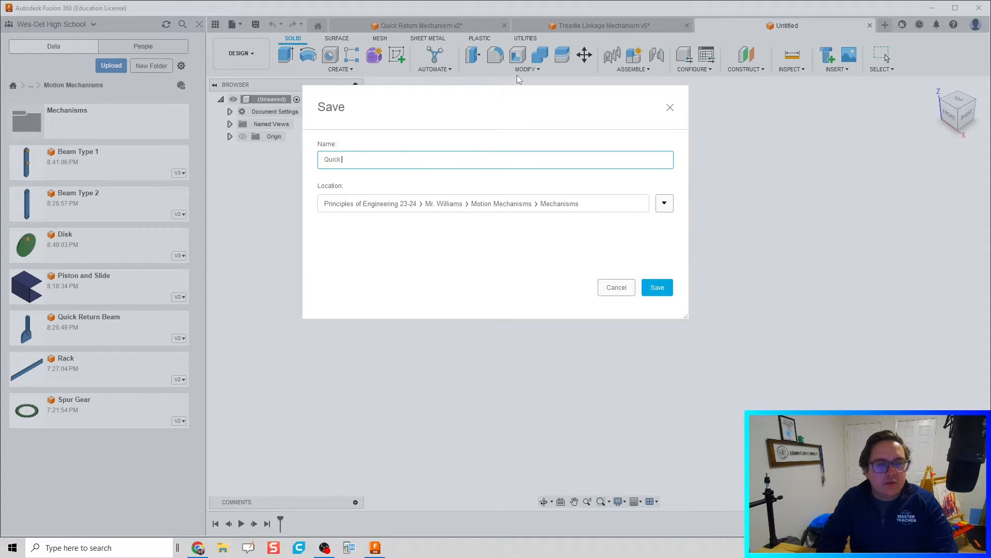
text(Quick Return Vide)
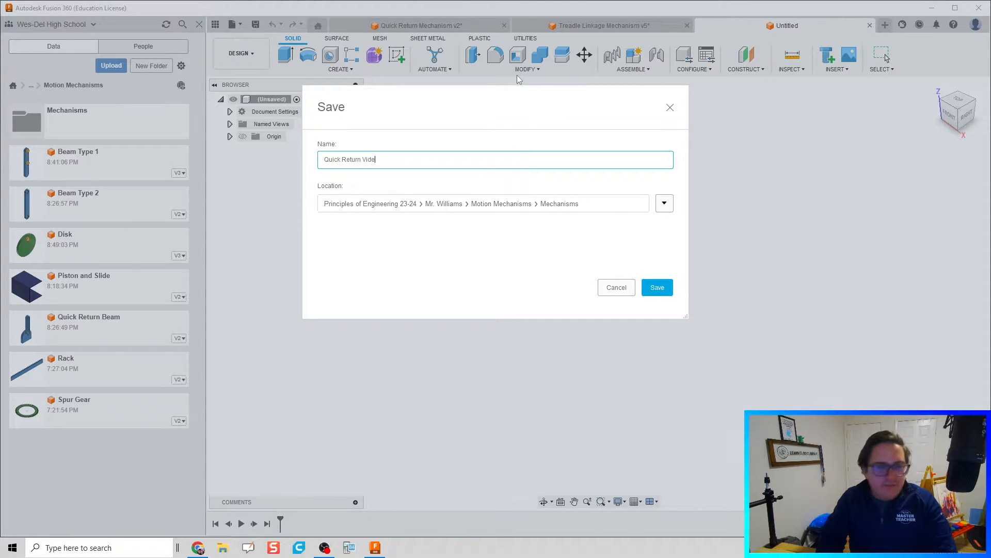
text(o)
key(Return)
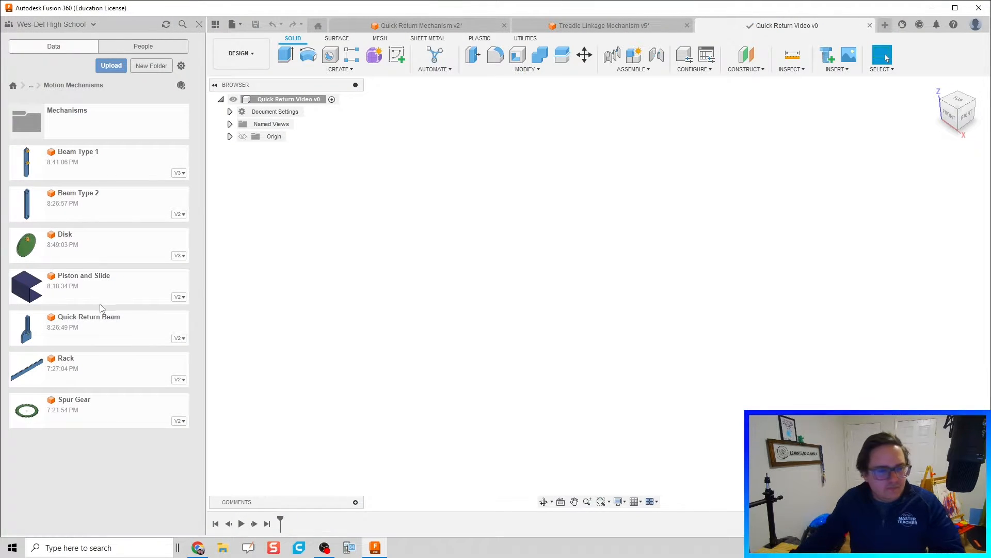
Insert the Quick Return Beam component into the design at its default position.
drag(163, 336, 613, 321)
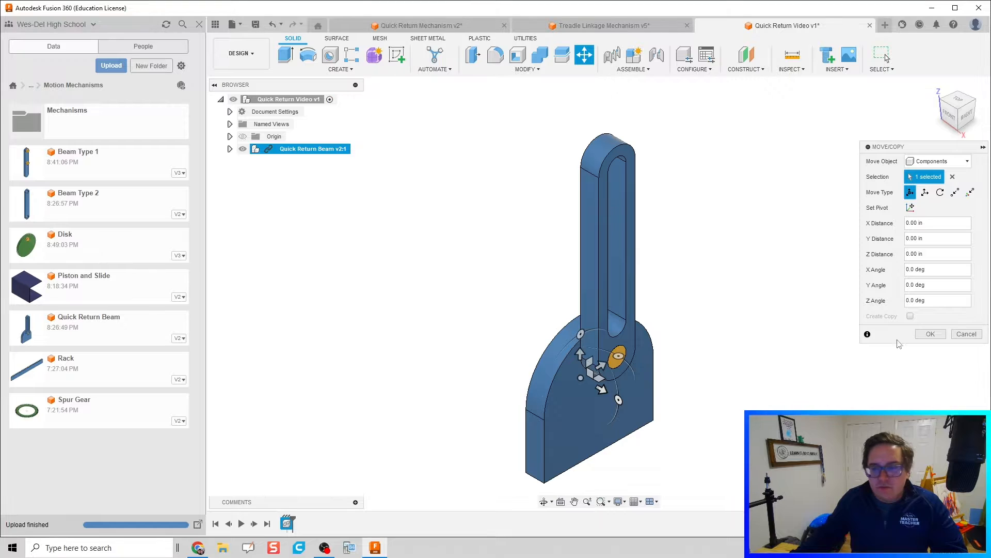
click(931, 334)
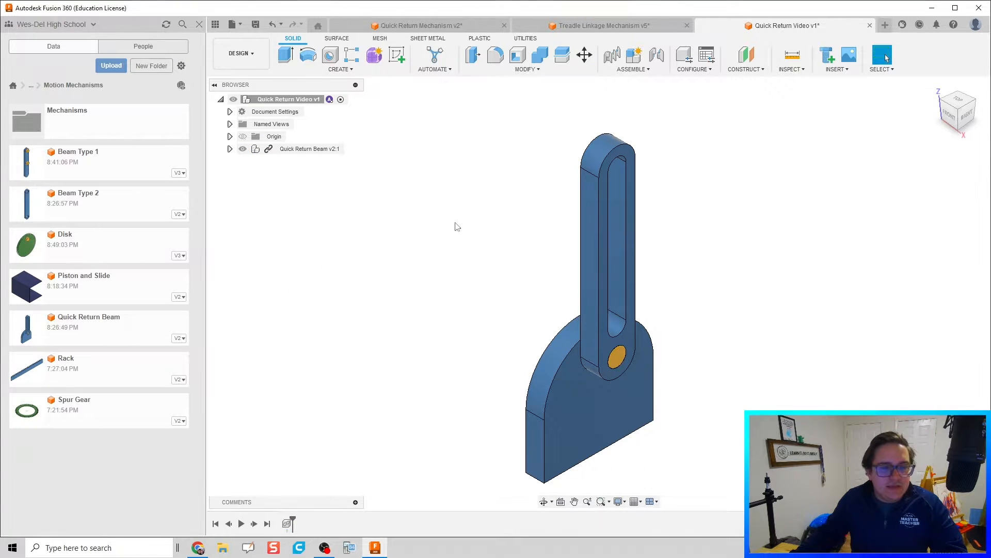
Insert the Disk component, raising it 3.80 in along Z and shifting it 0.40 in along X toward the slotted beam.
drag(103, 245, 553, 278)
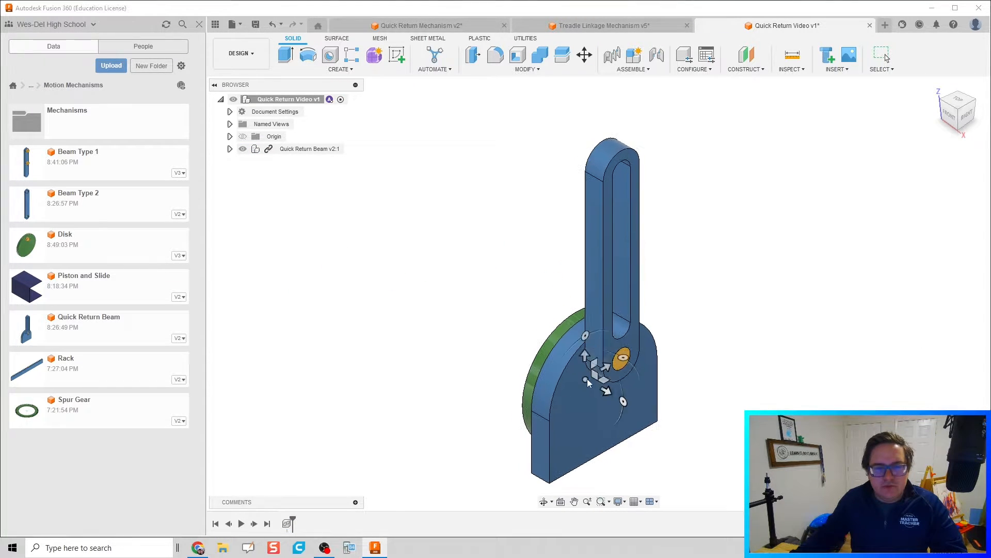
drag(585, 356, 584, 197)
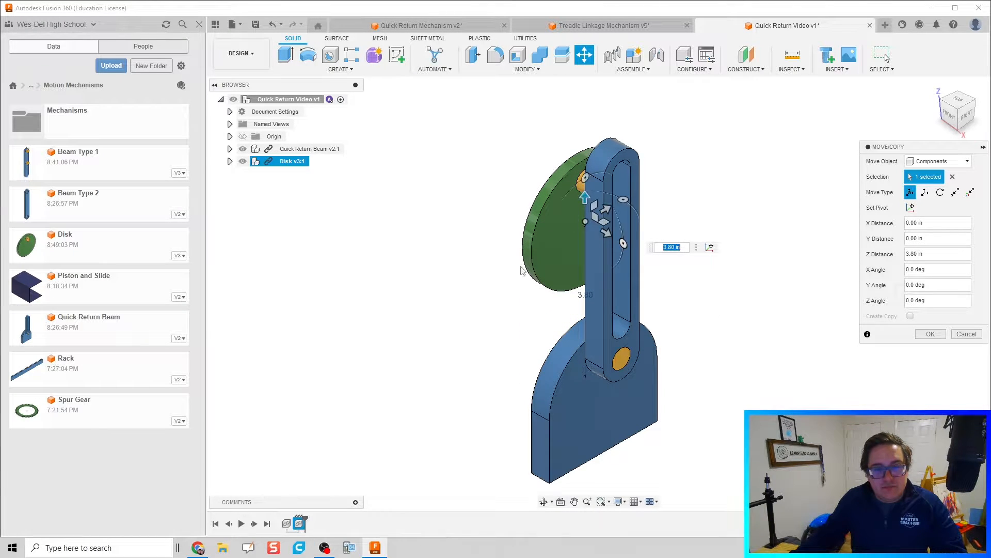
shift+middle_drag(521, 270, 553, 270)
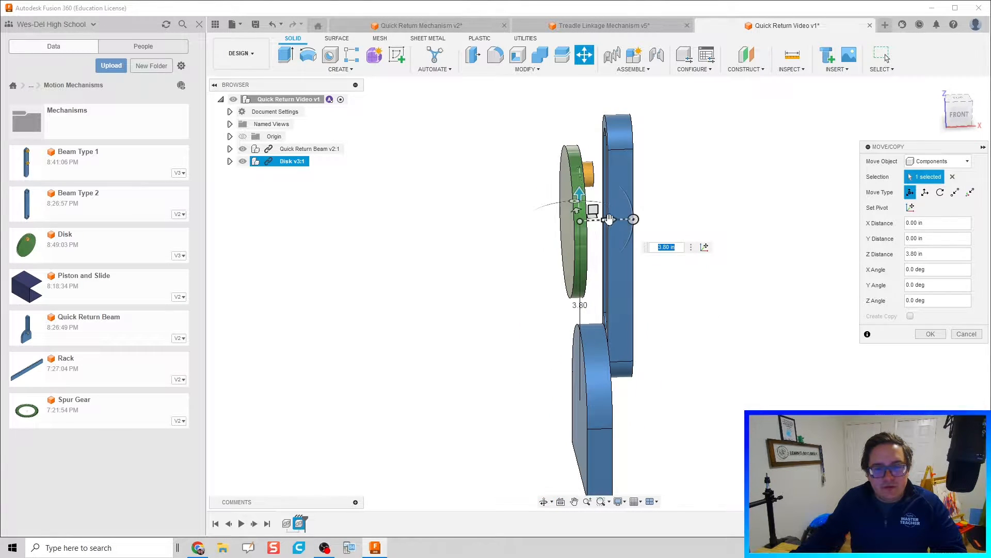
drag(610, 218, 630, 220)
Lower the disk 0.10 in along Z with its pin inside the beam's slot, and finish the move.
shift+middle_drag(664, 269, 551, 370)
scroll(594, 221, up, 5)
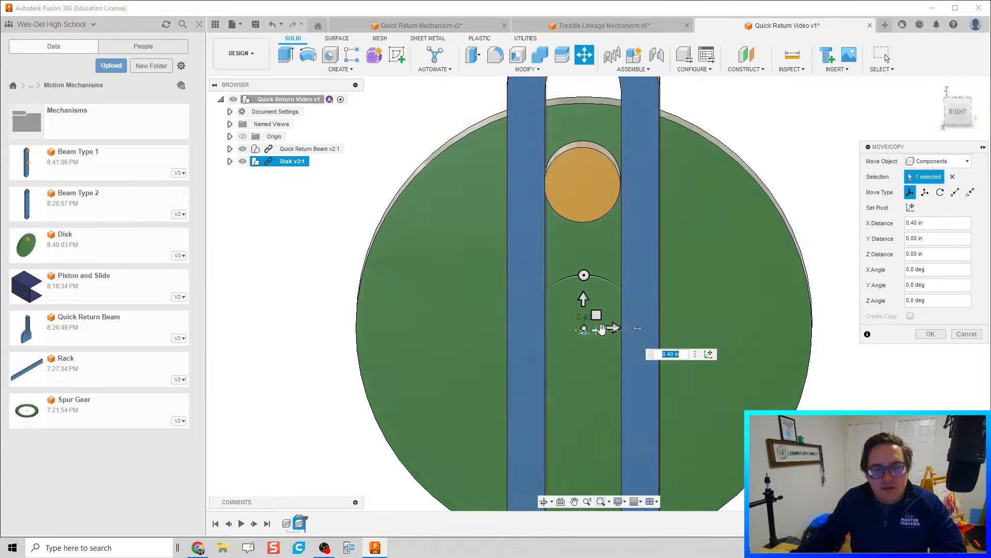
scroll(612, 333, down, 4)
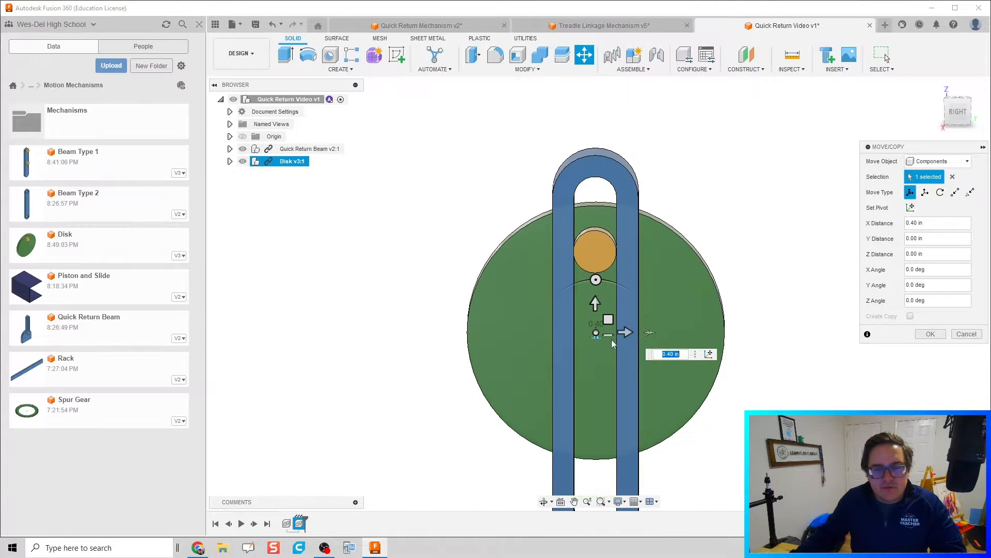
scroll(901, 373, down, 2)
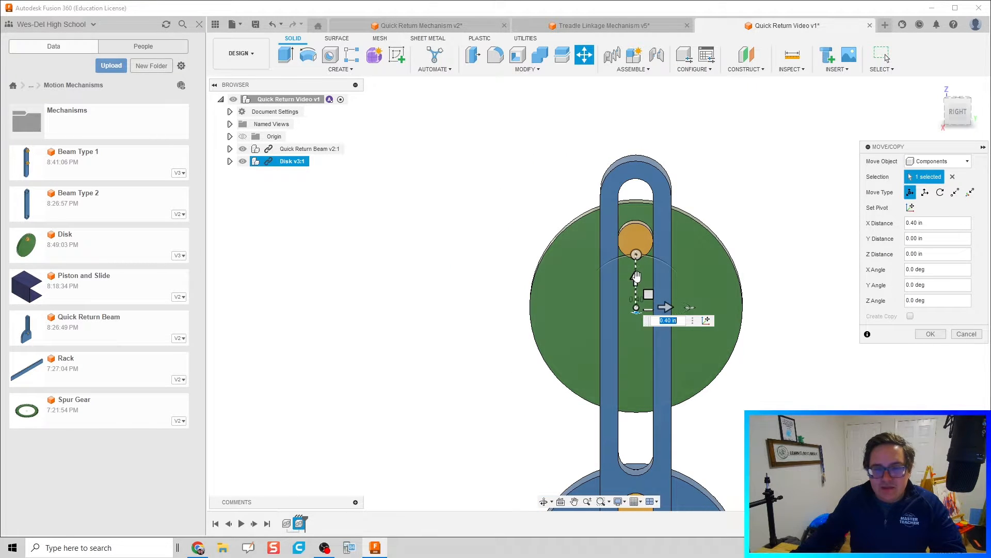
mouse_move(636, 277)
mouse_down()
mouse_move(642, 241)
mouse_move(644, 282)
mouse_up()
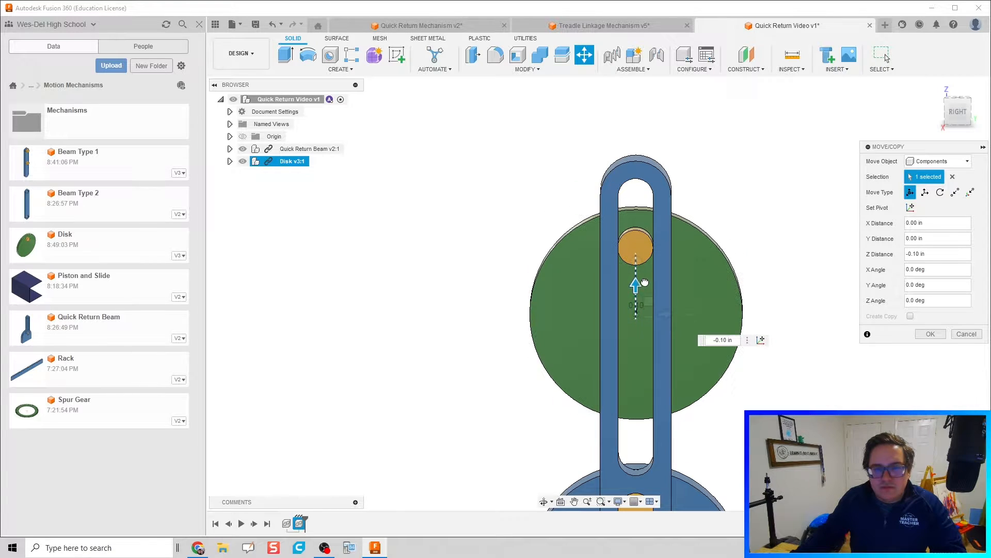
click(935, 336)
Fix the rounded base part to the design's origin point with a Rigid as-built joint.
scroll(719, 405, down, 2)
middle_drag(719, 405, 685, 297)
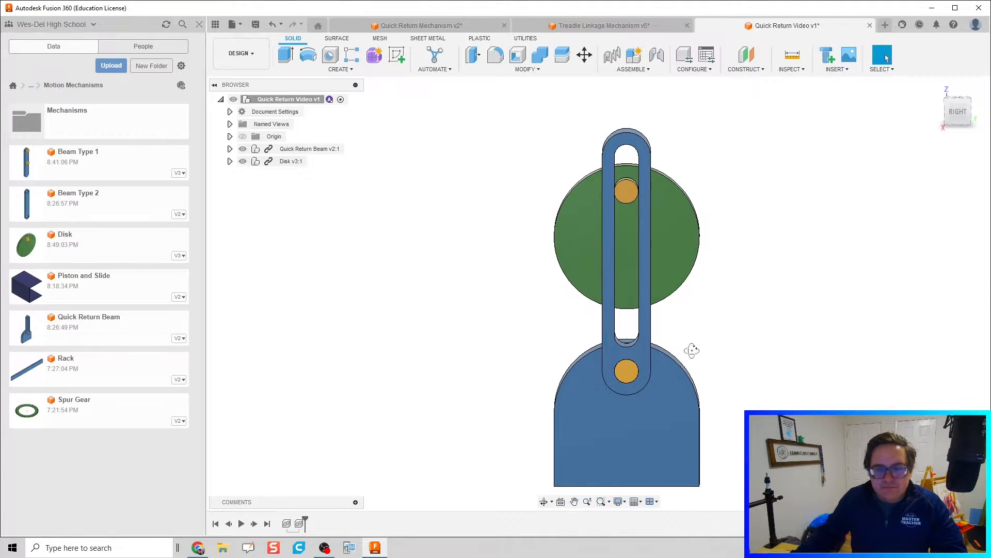
shift+middle_drag(691, 350, 717, 333)
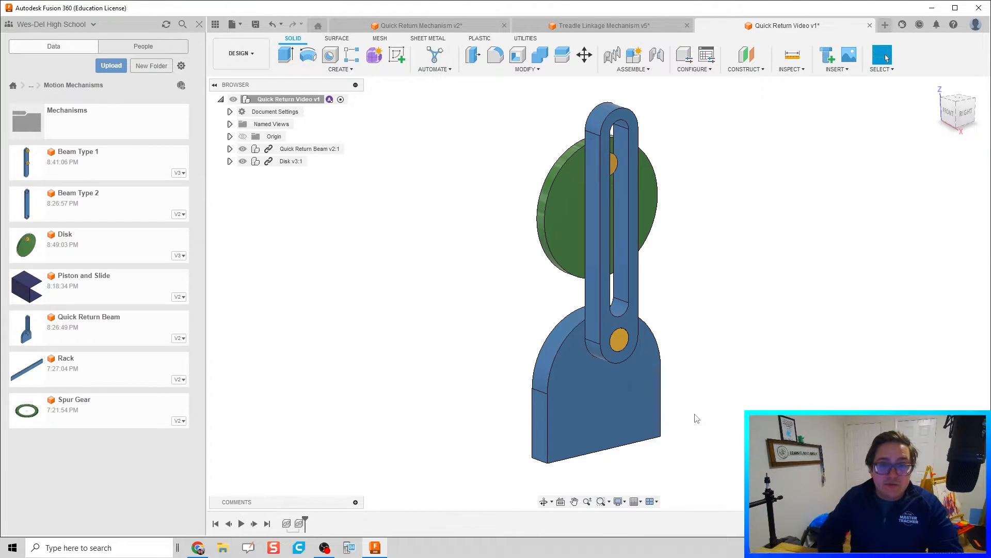
key(shift+j)
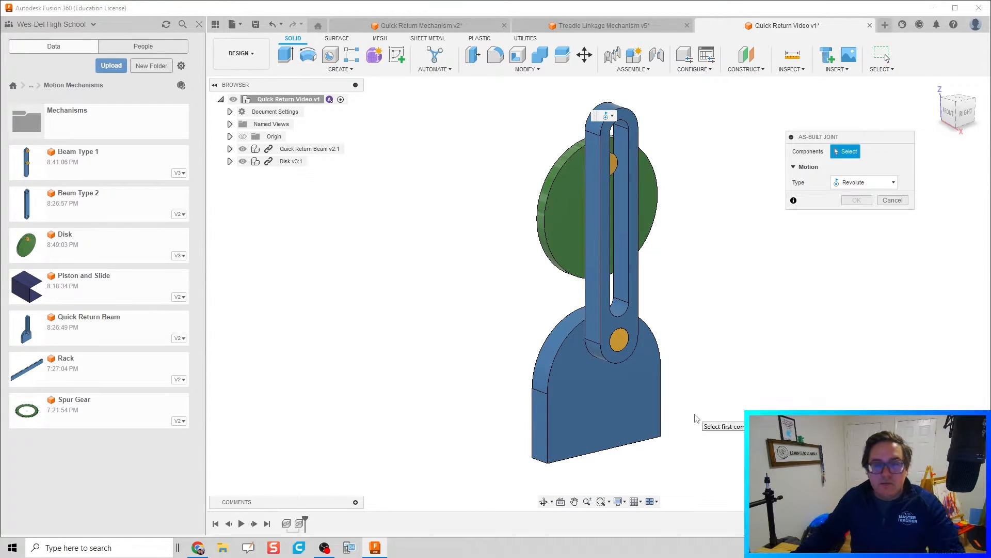
click(618, 417)
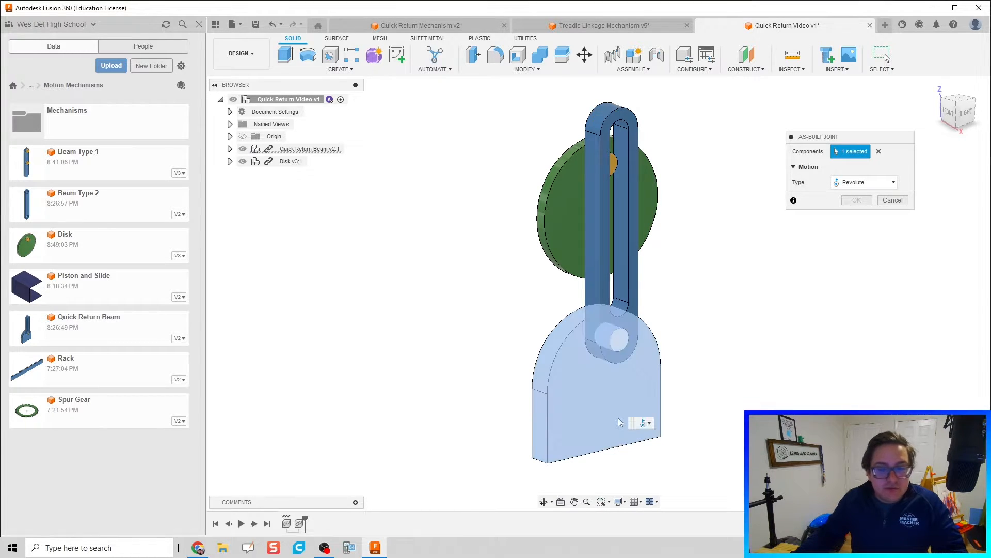
click(230, 138)
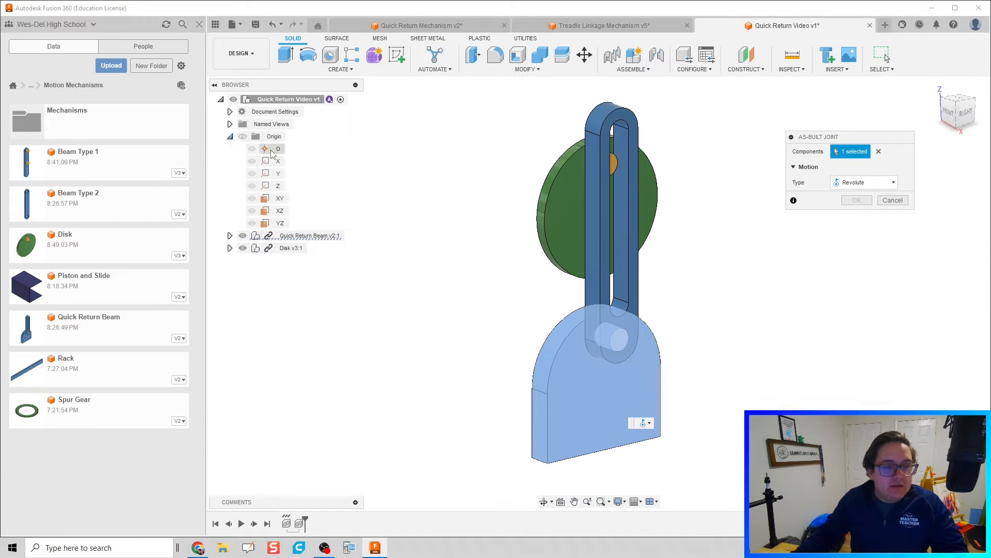
click(272, 151)
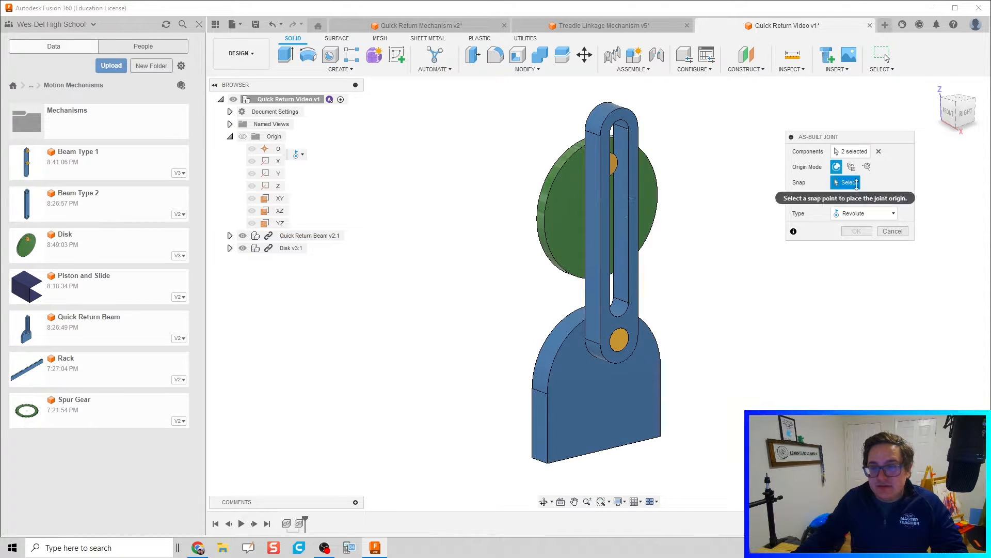
click(858, 213)
click(855, 226)
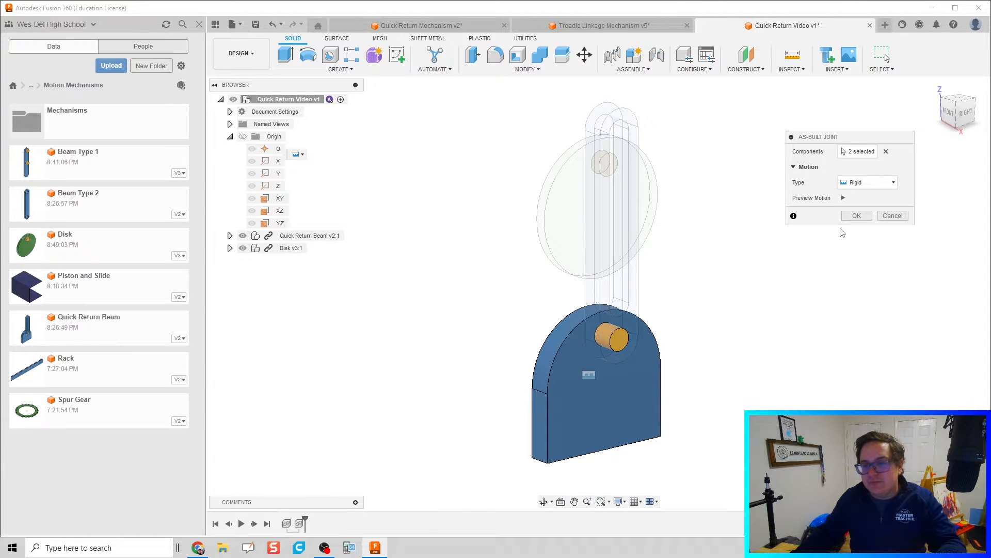
click(857, 215)
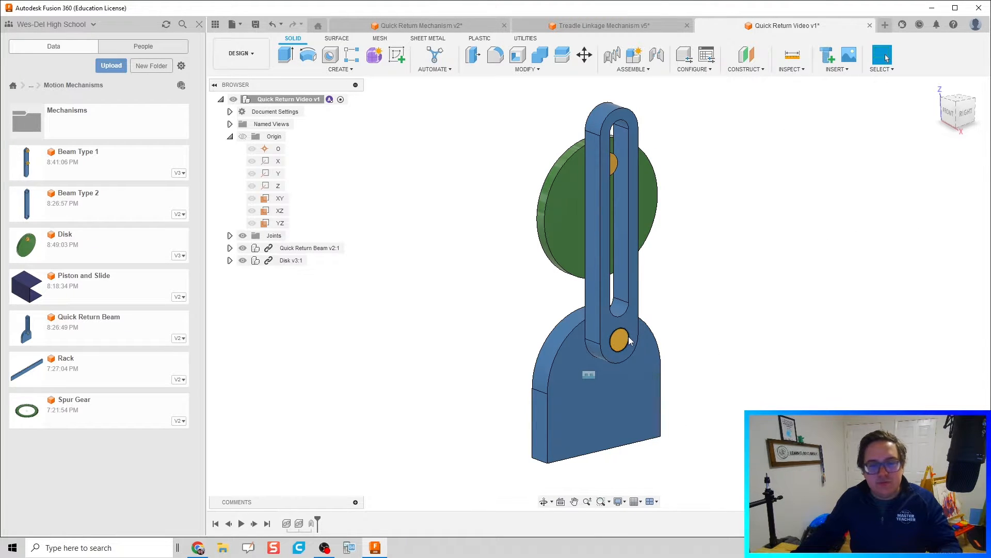
Pull the slotted beam away from the base to test its freedom, and revert the component positions.
drag(630, 341, 747, 328)
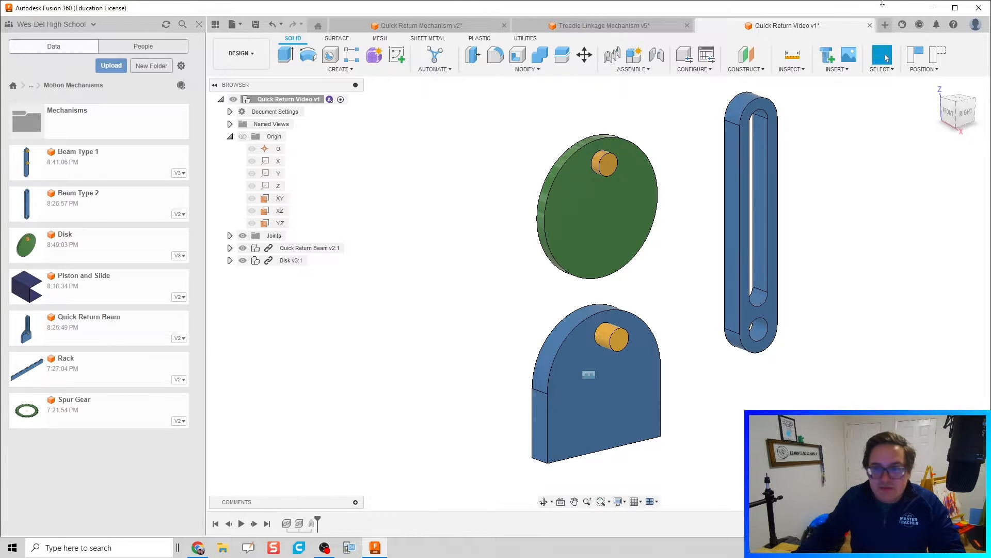
click(937, 55)
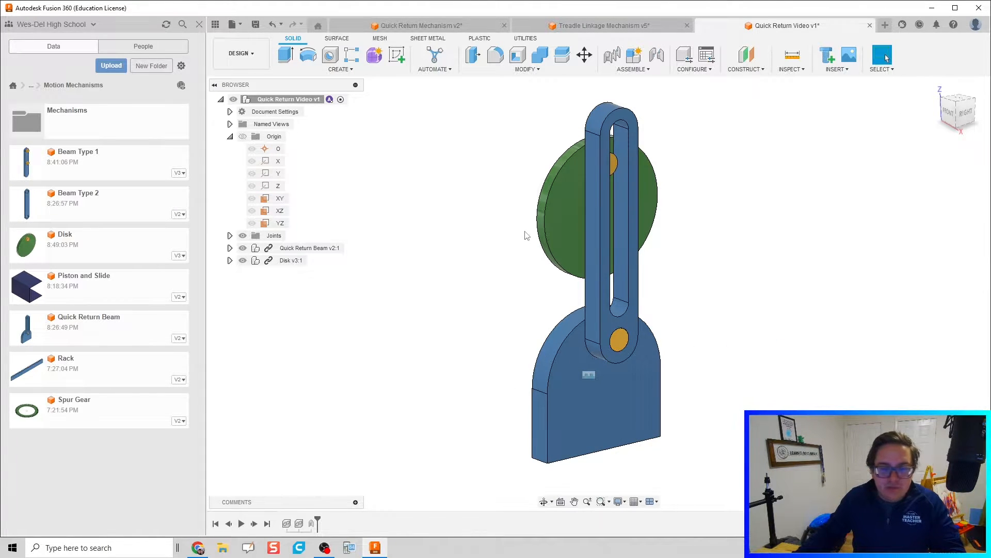
Add a Revolute as-built joint between the slotted beam and the base, snapped to the centre of the base's pin.
key(shift+j)
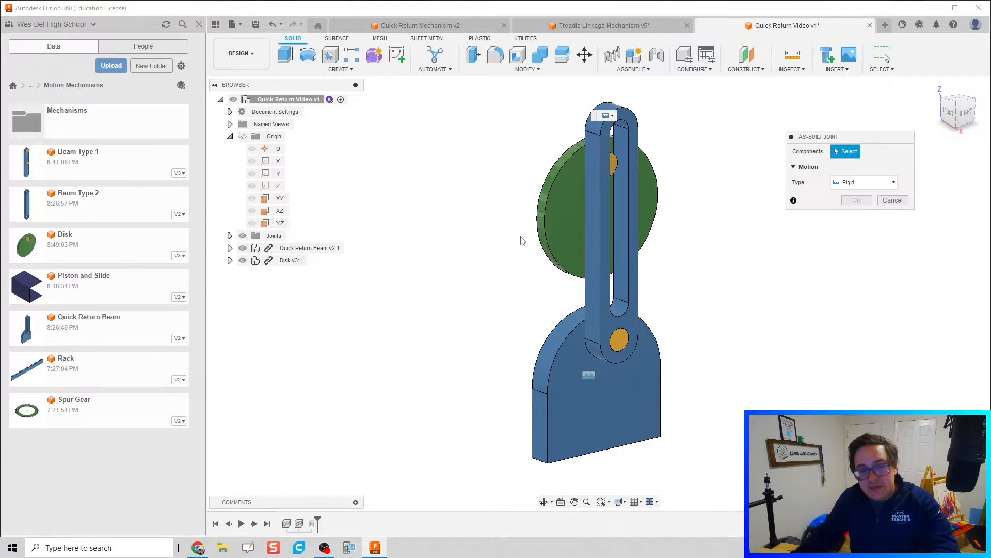
click(608, 324)
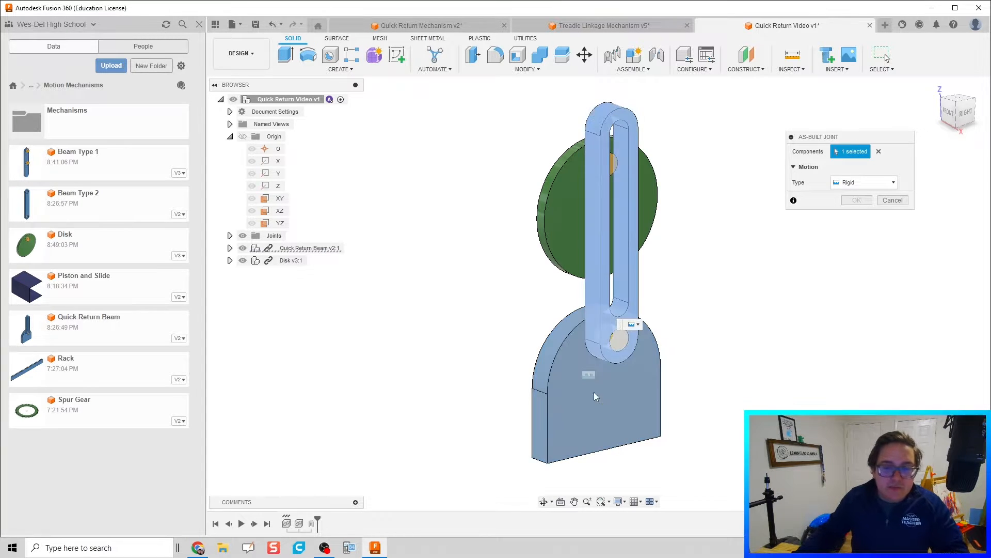
click(609, 417)
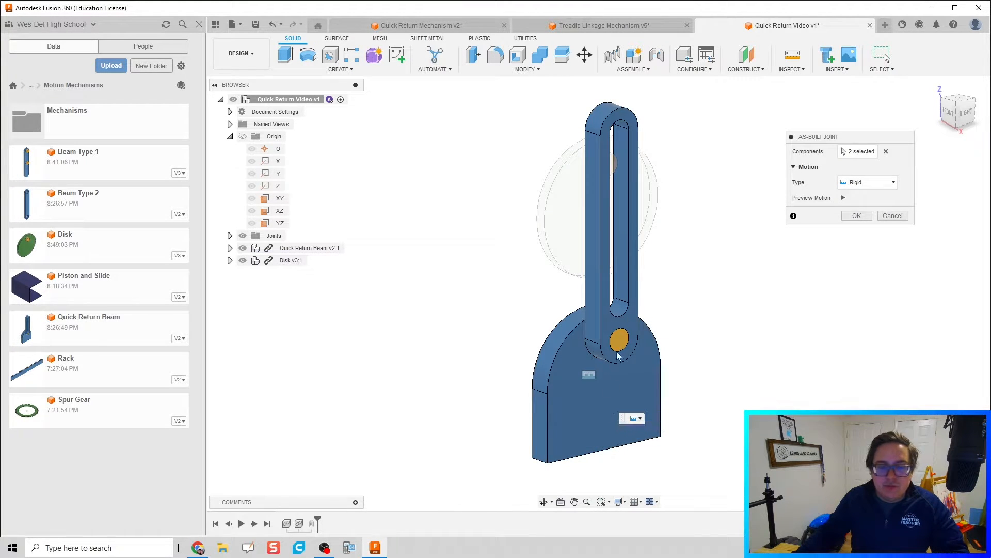
click(868, 182)
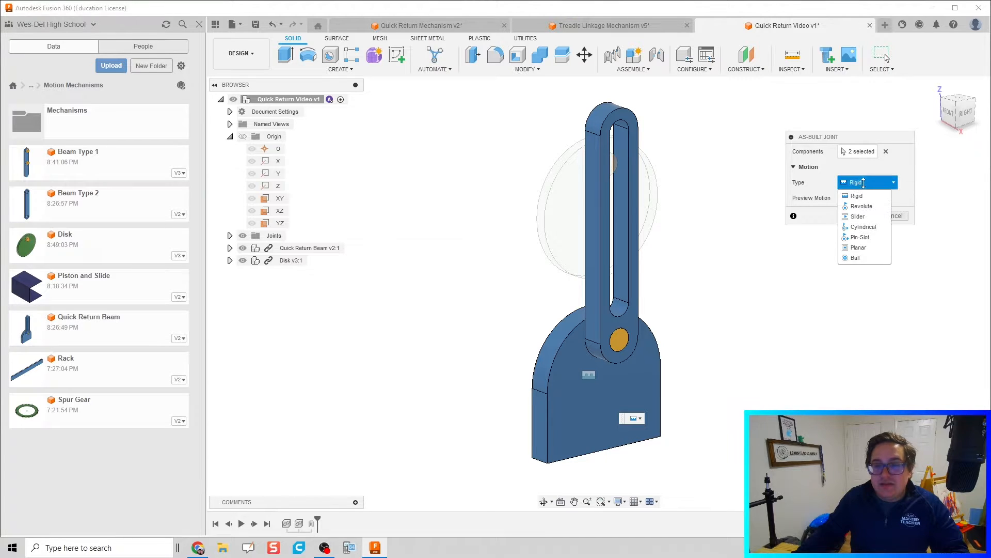
click(862, 206)
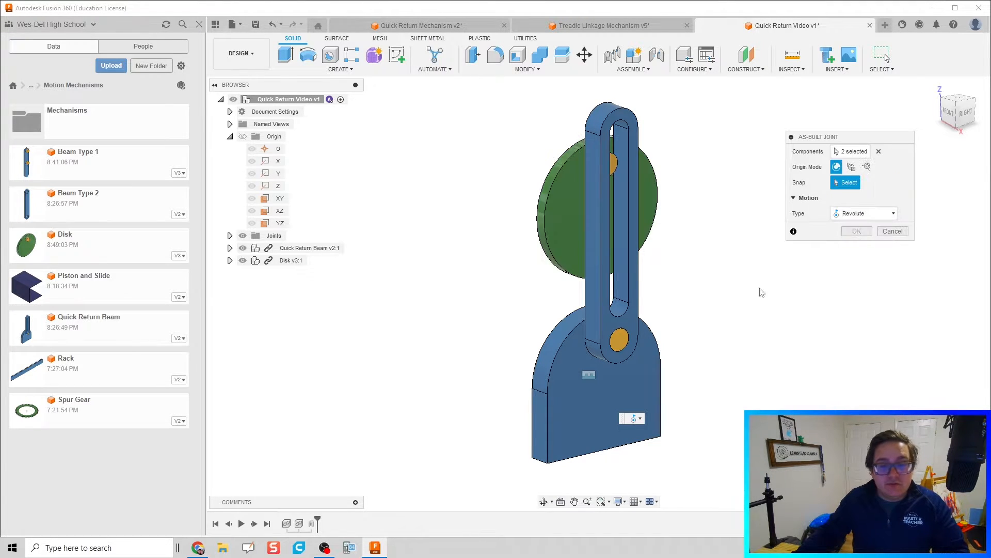
scroll(609, 345, up, 4)
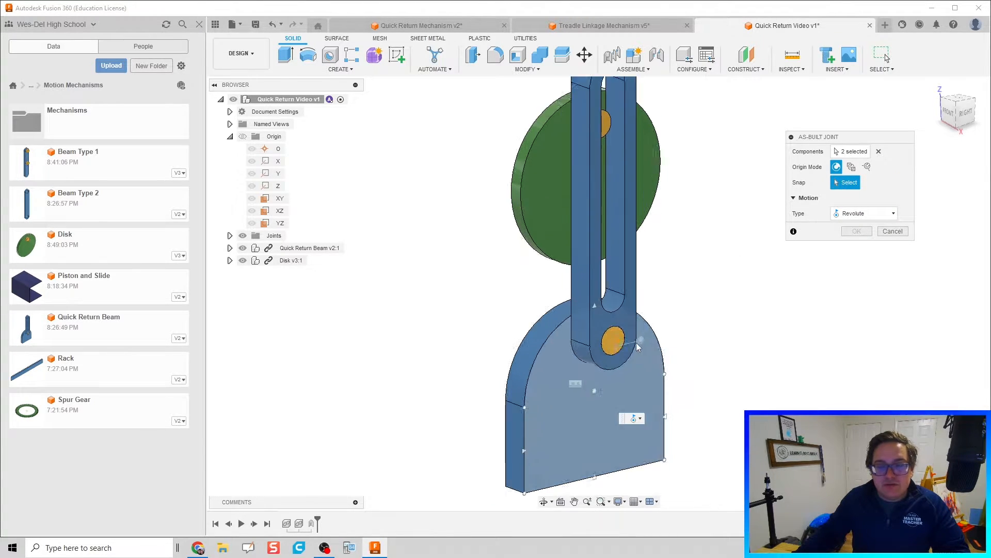
click(614, 340)
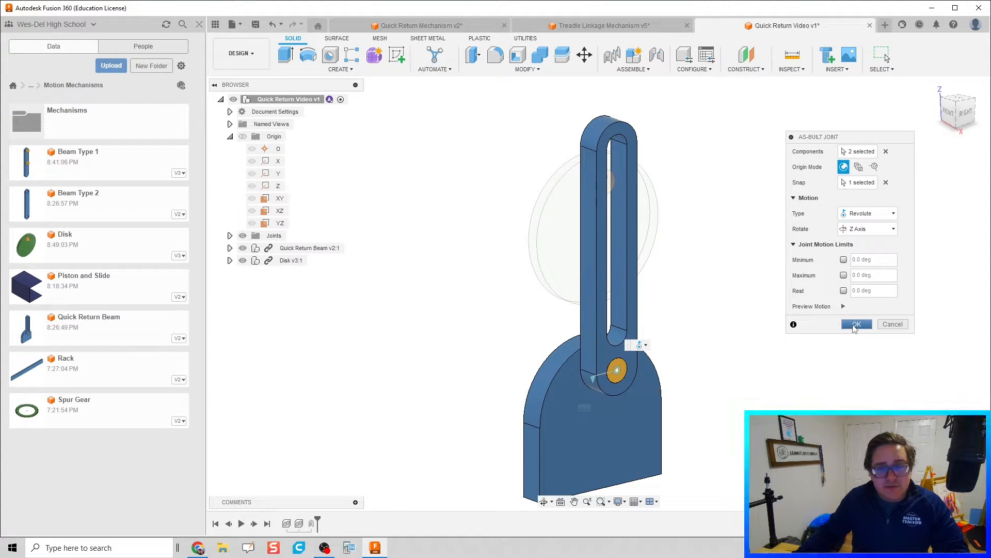
click(856, 324)
shift+middle_drag(510, 266, 460, 288)
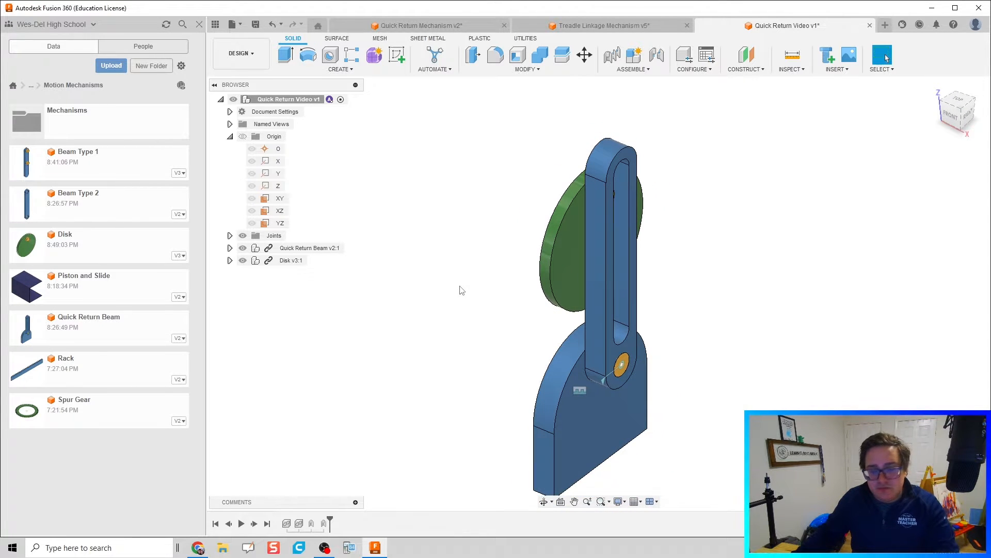
Add a Revolute as-built joint between the disk and the design's origin point, snapped to the centre of the disk.
key(shift+j)
shift+middle_drag(487, 248, 542, 245)
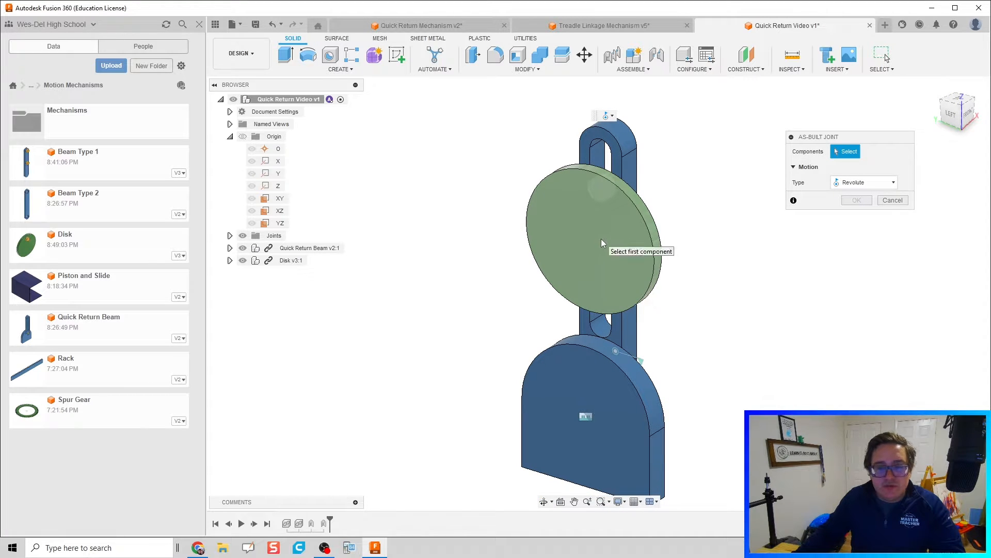
click(614, 241)
click(280, 148)
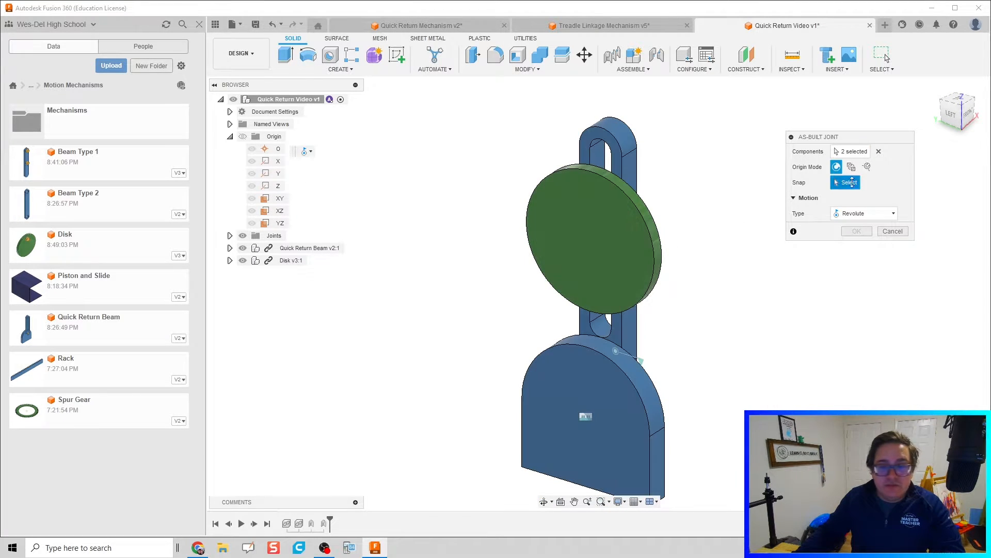
click(591, 242)
shift+middle_drag(591, 246, 553, 294)
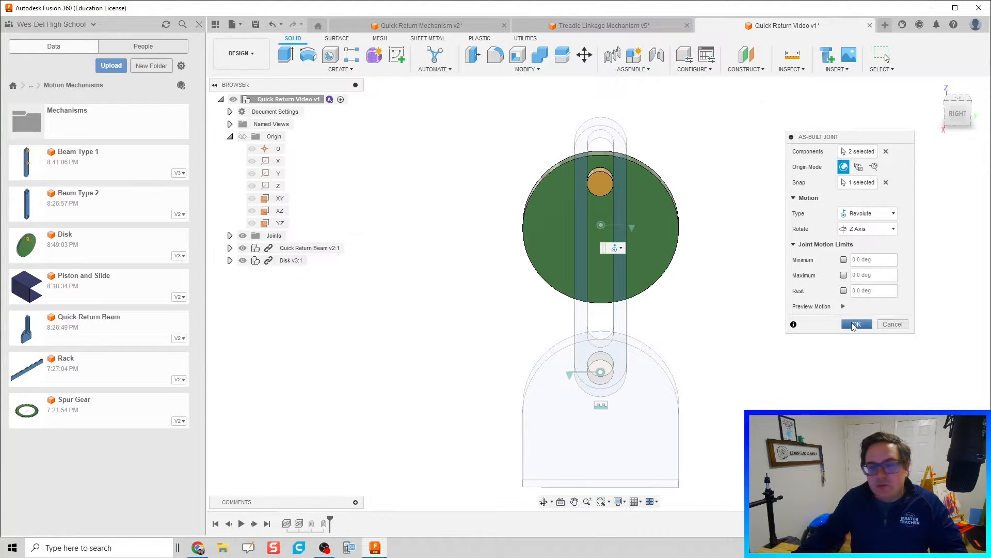
key(Return)
Swing the slotted beam sideways about its base pin to test its rotation, and revert the component positions.
scroll(690, 266, down, 2)
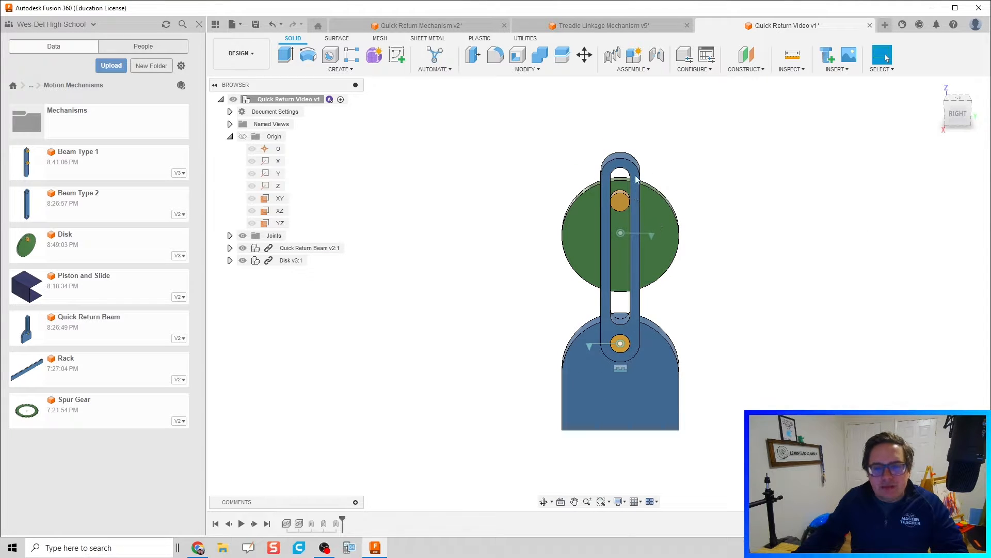
drag(637, 179, 599, 178)
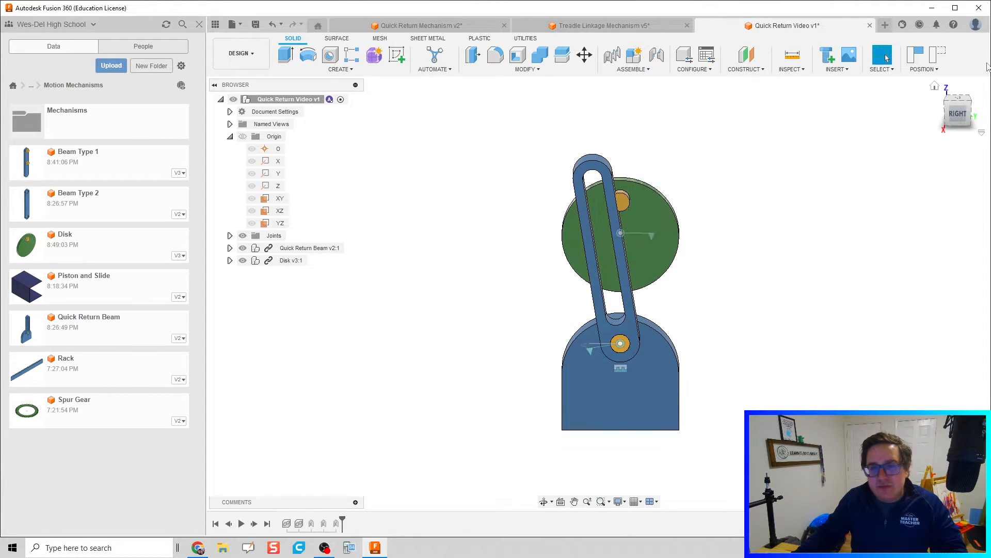
click(931, 62)
scroll(659, 227, up, 3)
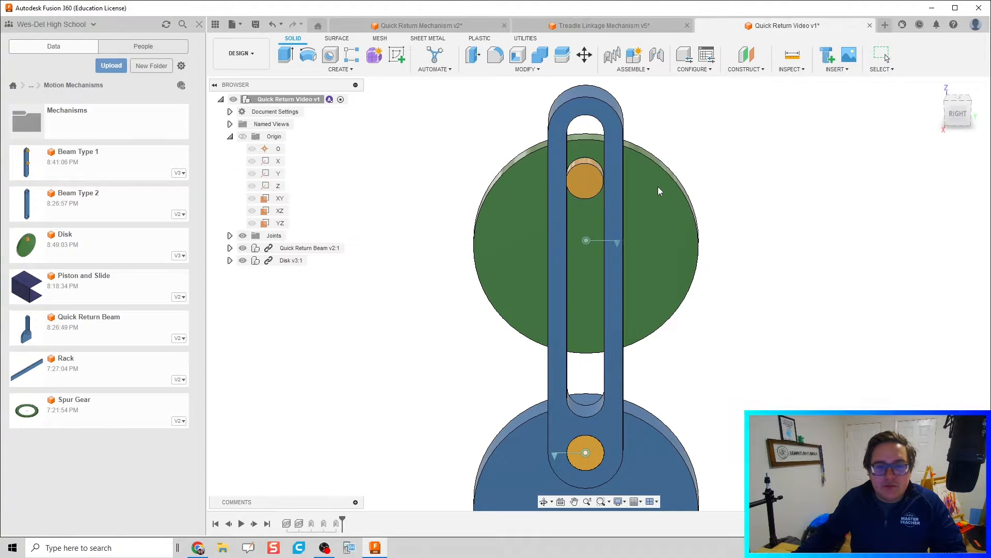
Enable contact analysis for all components so that the disk's pin can push against the beam's slot.
scroll(656, 192, up, 5)
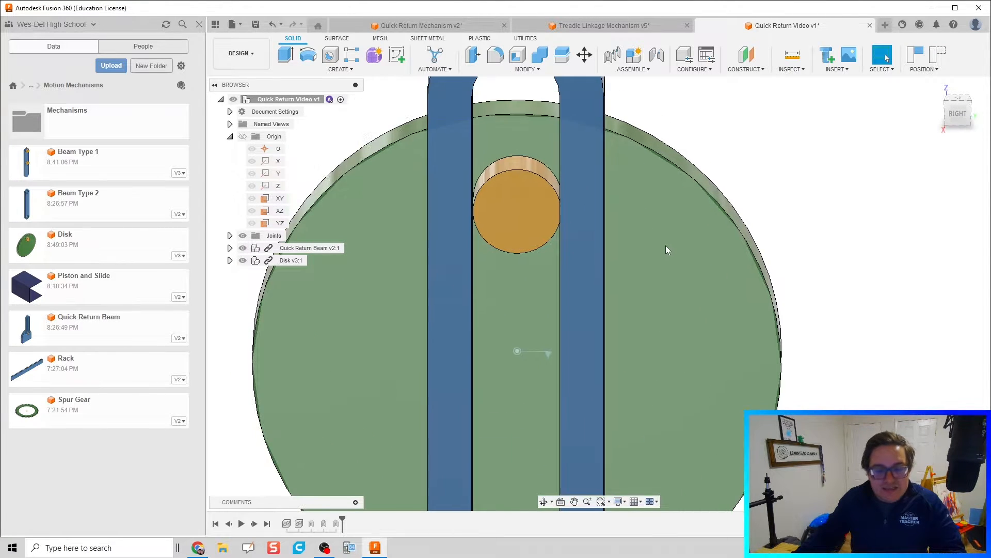
shift+middle_drag(666, 246, 669, 239)
drag(669, 239, 668, 236)
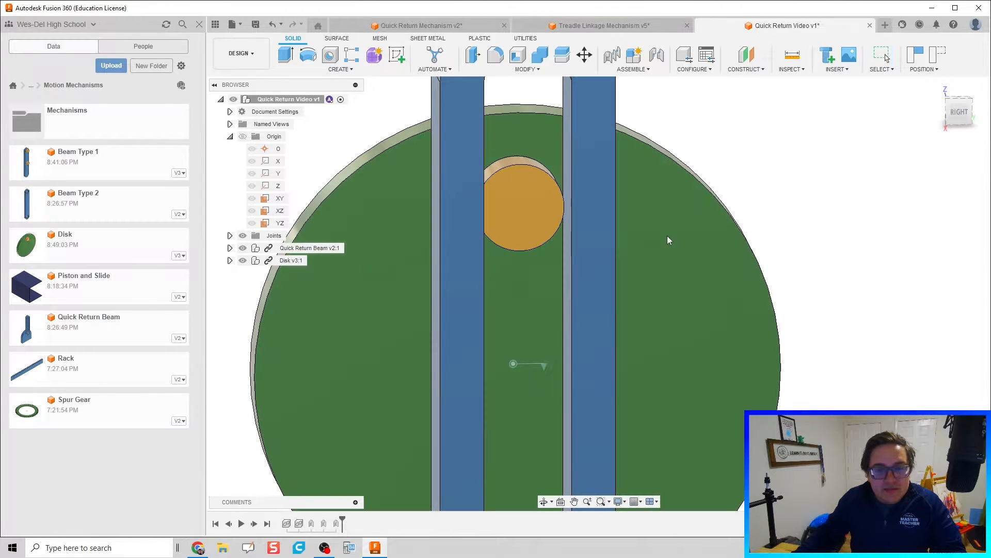
shift+middle_drag(658, 241, 646, 235)
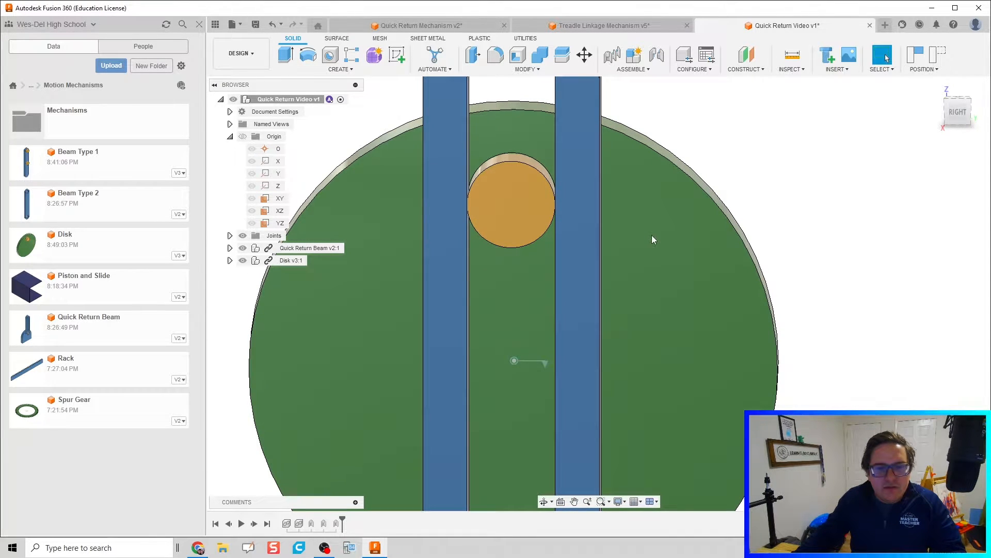
scroll(653, 240, down, 3)
click(635, 69)
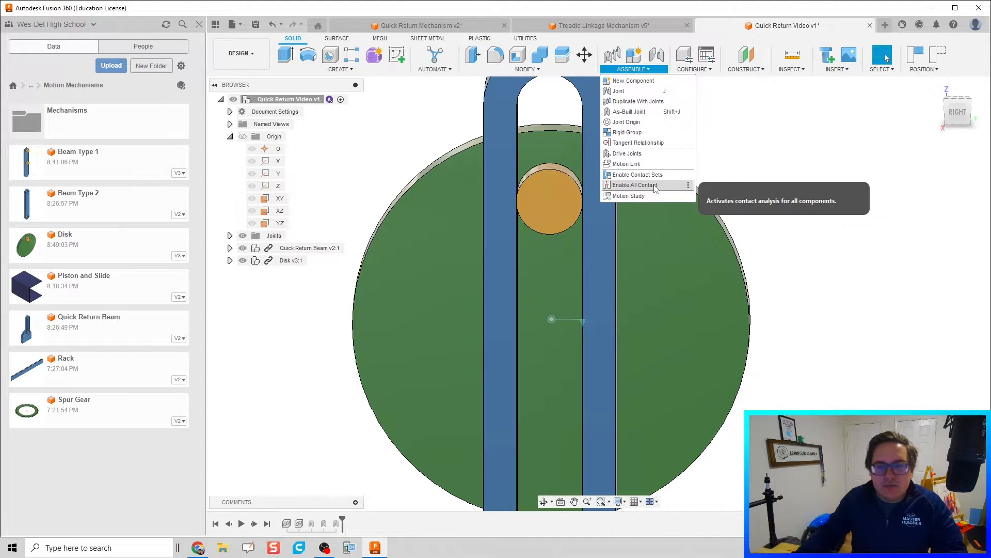
click(635, 185)
scroll(655, 235, down, 3)
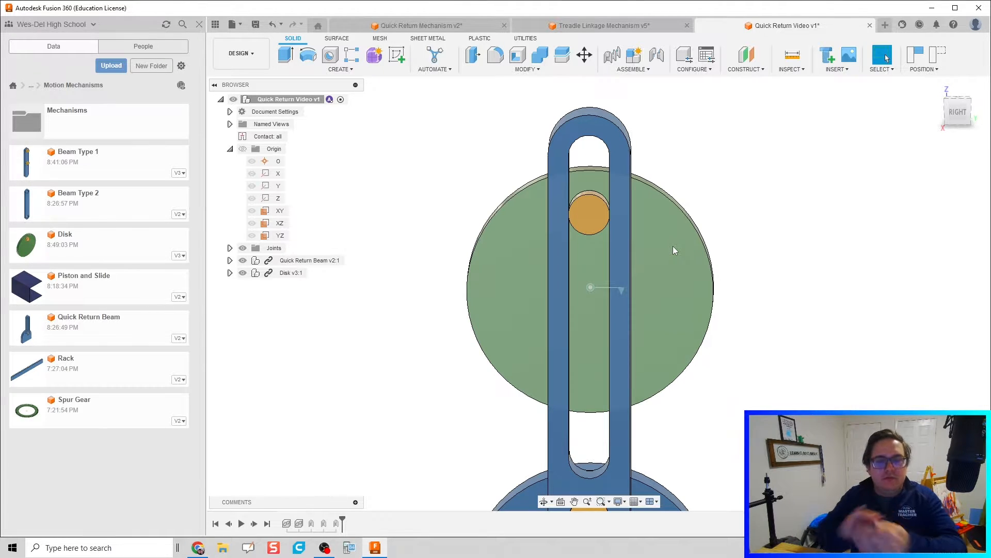
Rotate the disk to drive the slotted beam, and animate the disk's Revolute joint to check the mechanism's motion.
drag(675, 265, 525, 359)
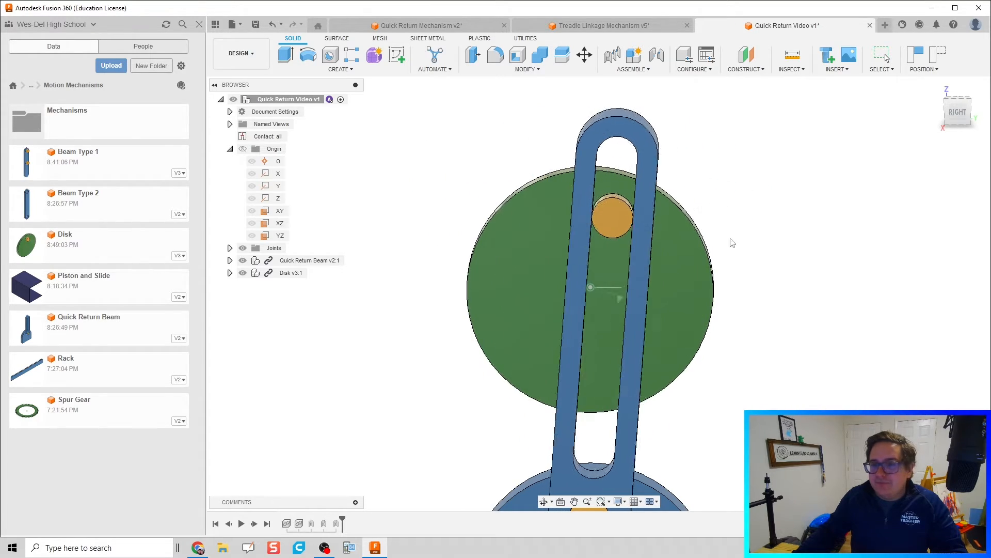
shift+middle_drag(746, 343, 567, 267)
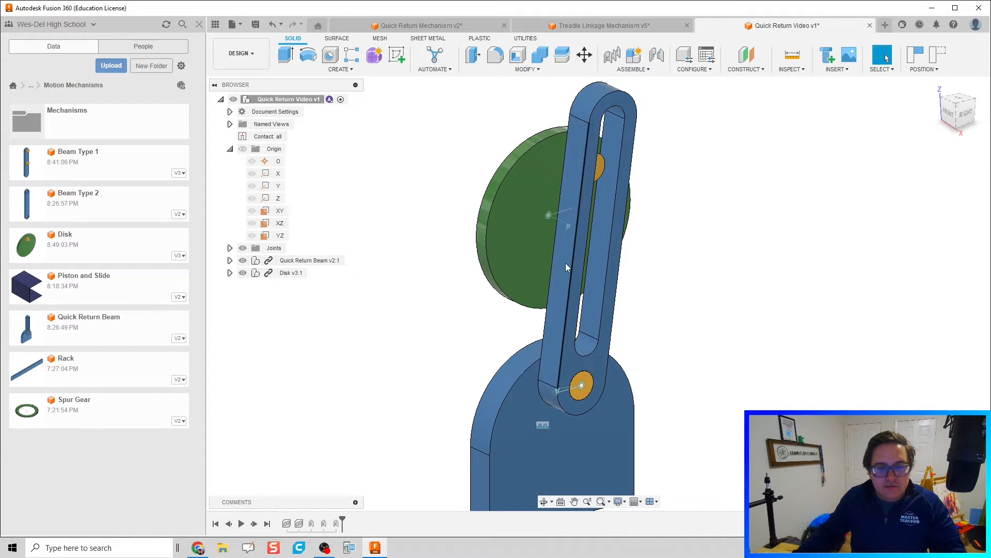
right_click(550, 219)
click(537, 333)
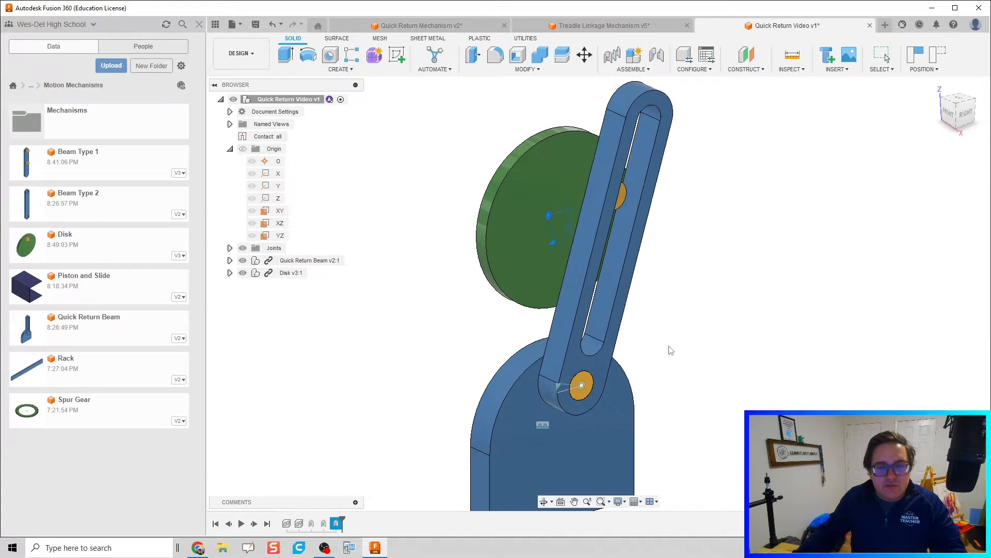
shift+middle_drag(741, 340, 734, 283)
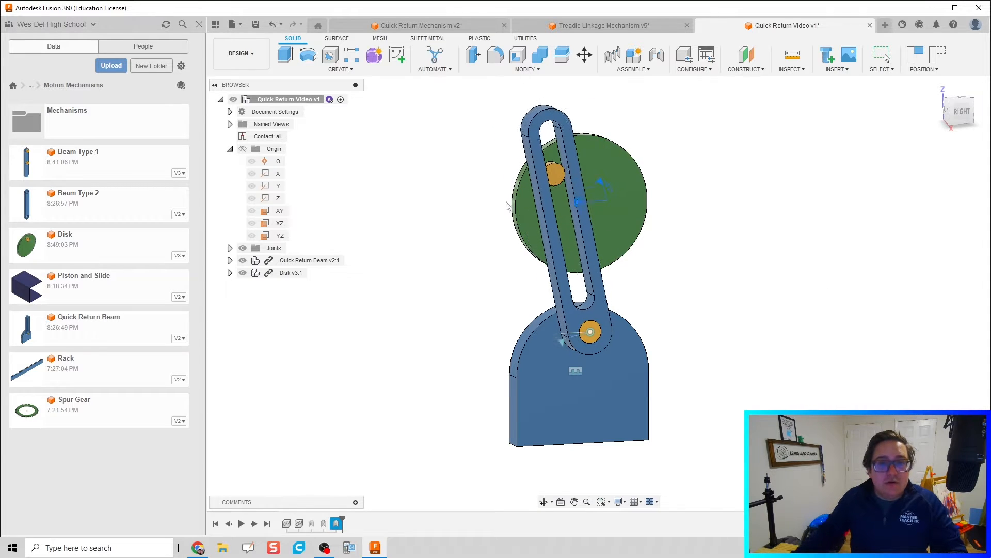
key(Escape)
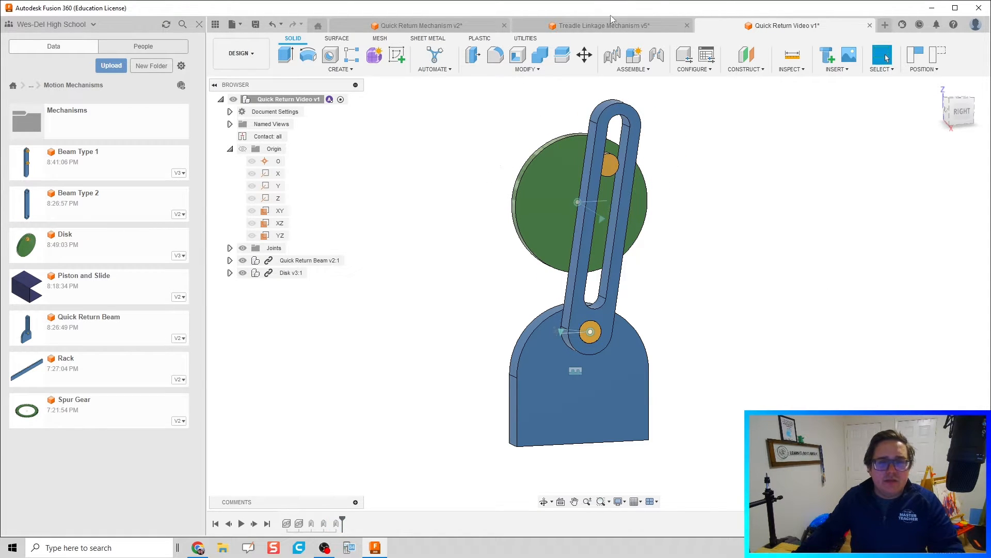
Check the Treadle Linkage Mechanism design, and save a new design as "Treadle Video" in the Mechanisms folder.
click(610, 25)
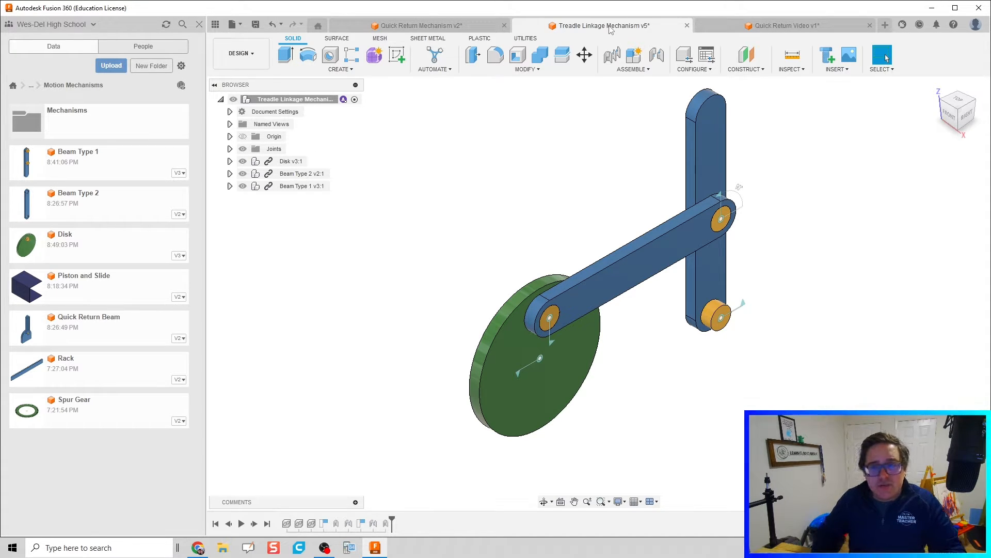
click(886, 26)
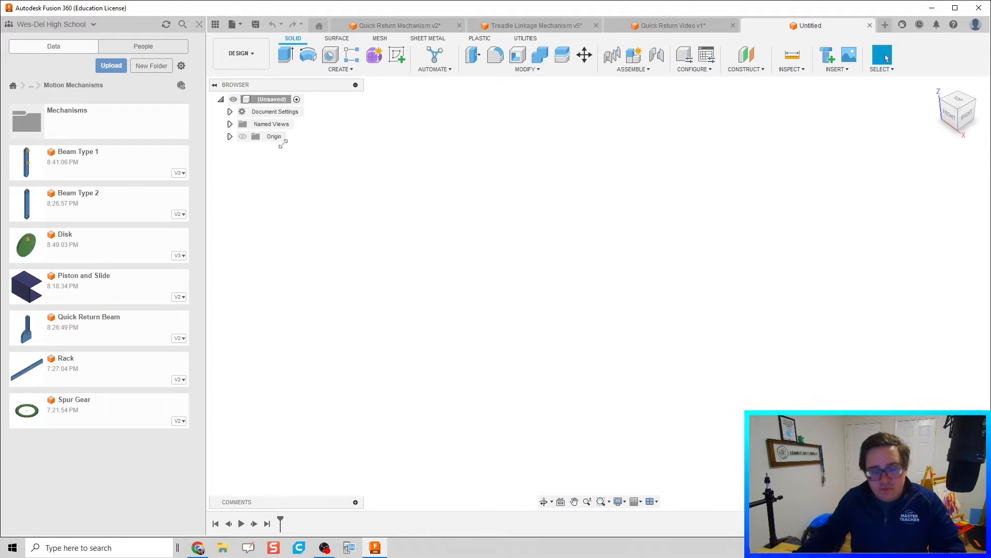
key(ctrl+s)
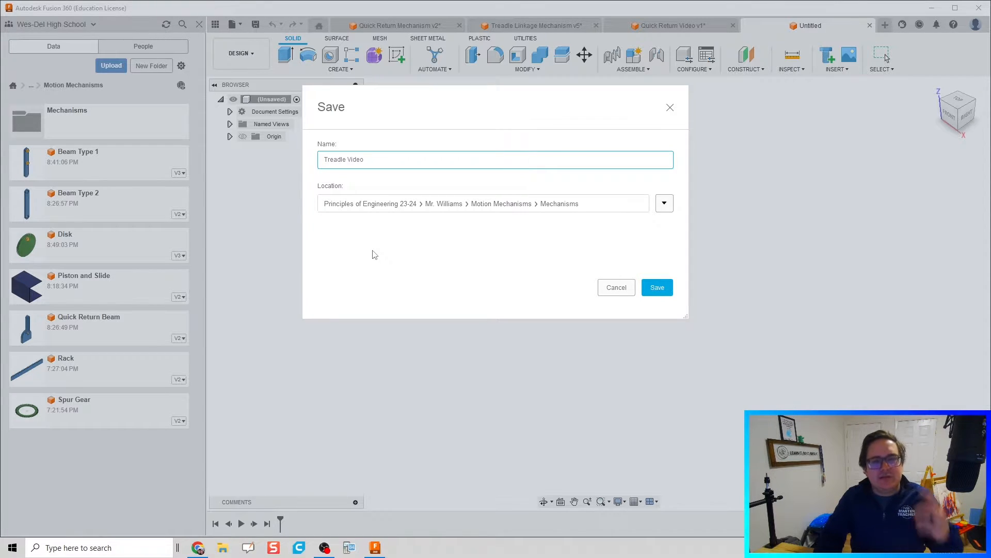
key(Return)
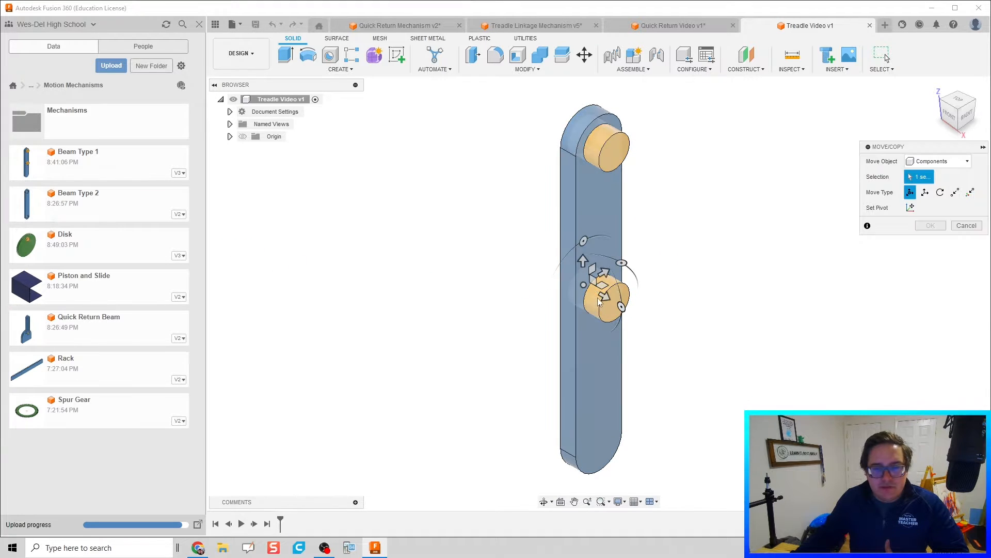
Insert Beam Type 1 into the design, rotated -180 degrees about X so that its end pin sits at the lower end.
drag(587, 245, 585, 408)
middle_drag(817, 380, 838, 344)
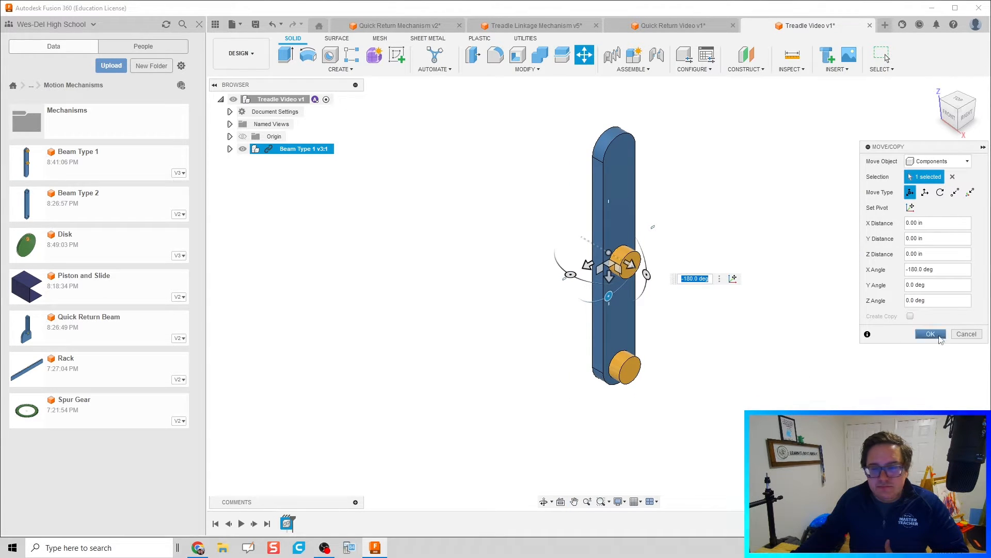
click(931, 334)
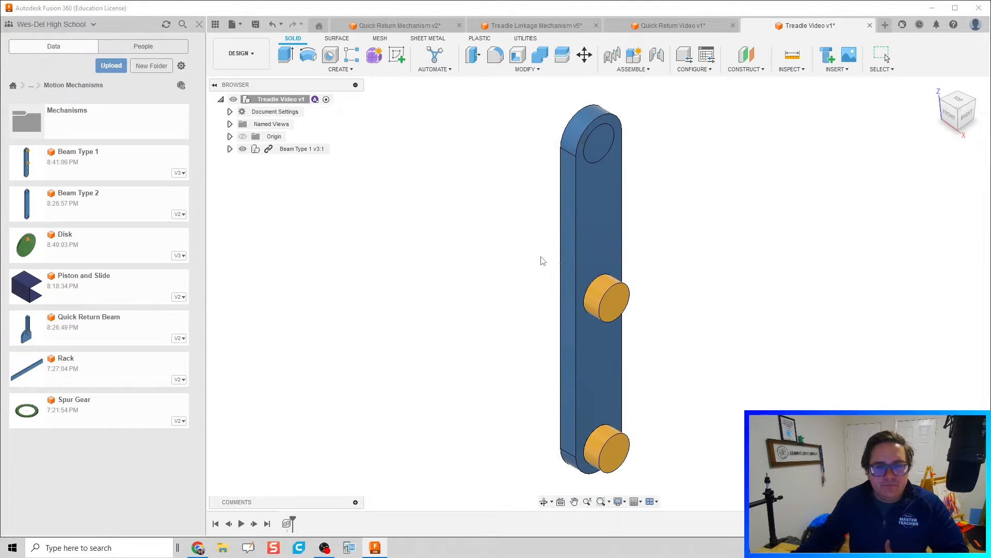
Insert Beam Type 2, rotate it 265 degrees about X, and move it -1.10 in along X behind the upright beam.
drag(612, 273, 574, 304)
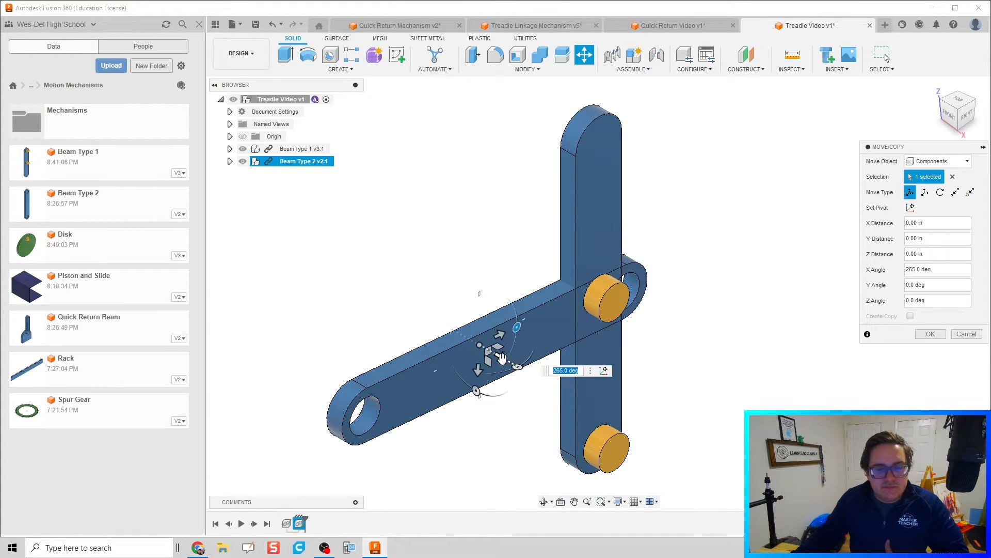
drag(501, 357, 434, 314)
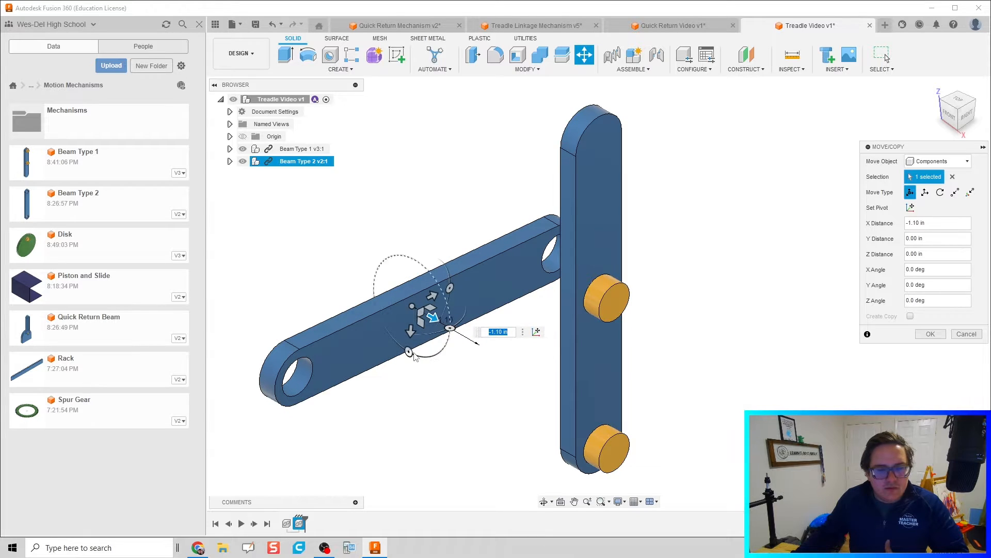
click(931, 334)
scroll(416, 226, down, 3)
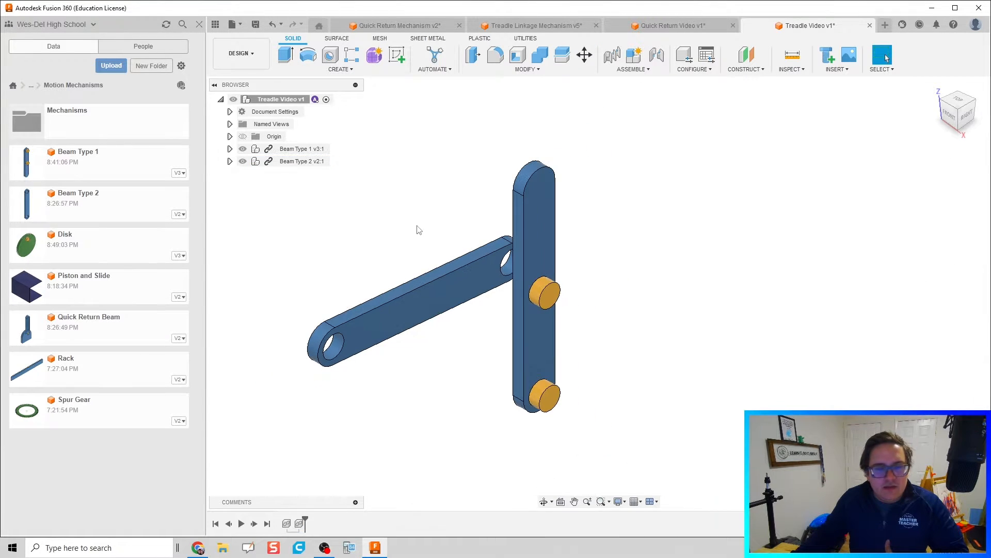
Insert the Disk and move it -4.20 in along Y and -1.70 in along X, behind the free end of Beam Type 2.
middle_drag(416, 225, 492, 225)
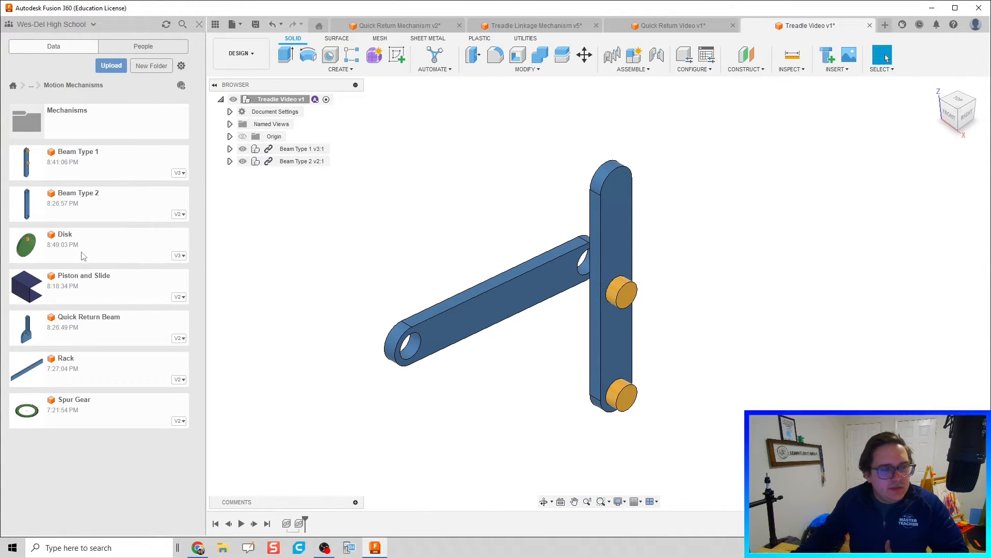
drag(27, 244, 380, 264)
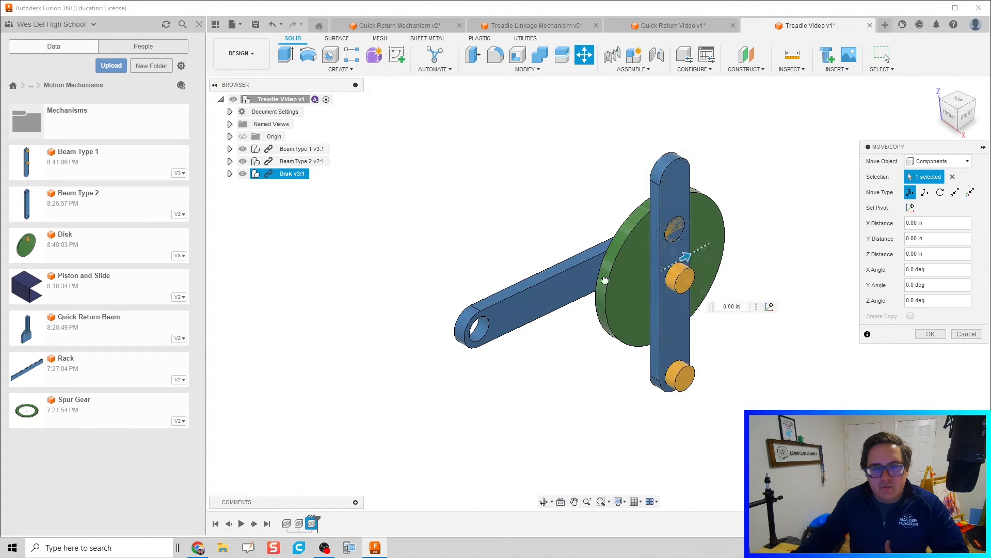
drag(605, 280, 511, 336)
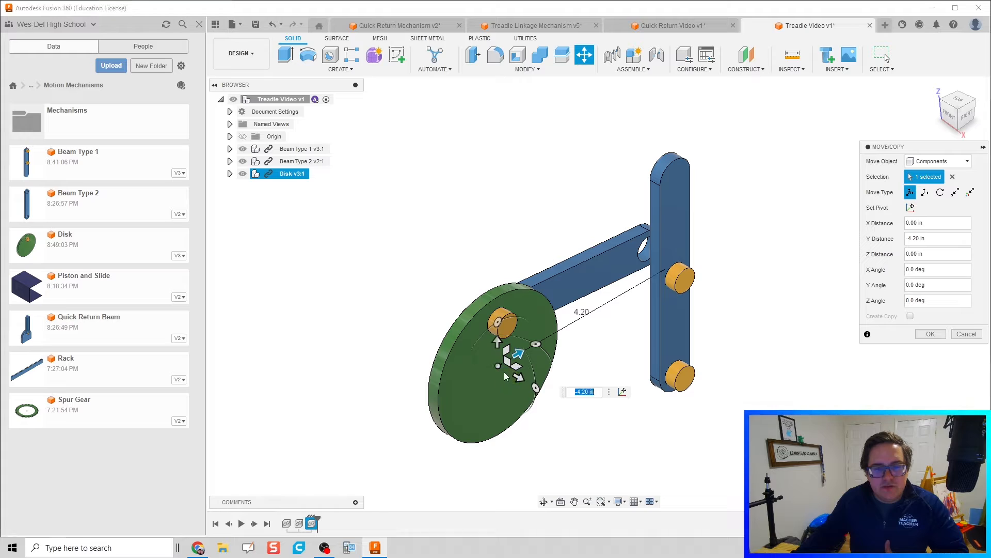
drag(518, 378, 452, 338)
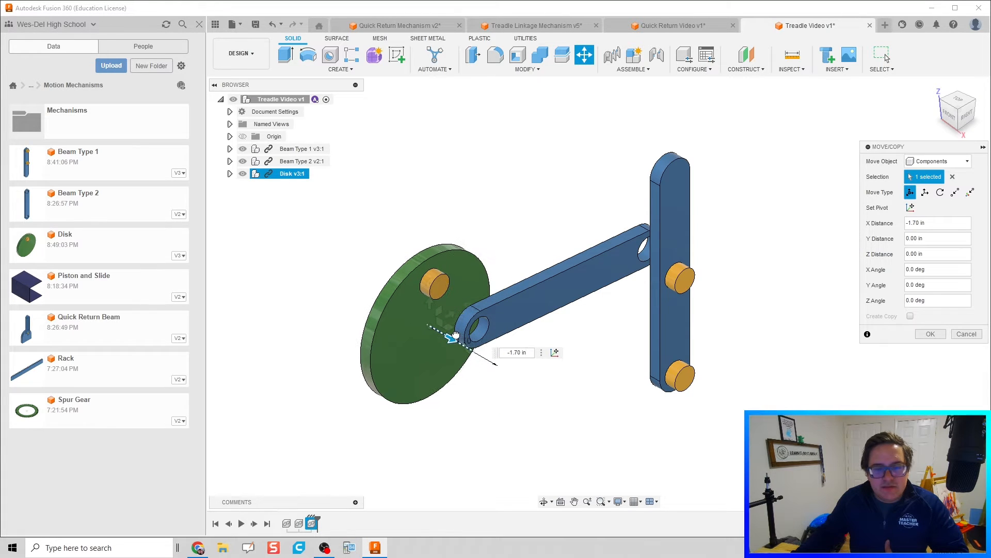
click(936, 334)
Create a revolute as-built joint between Beam Type 1 and the design's origin point, centred on the beam's lower pin.
scroll(622, 339, down, 3)
middle_drag(613, 339, 567, 321)
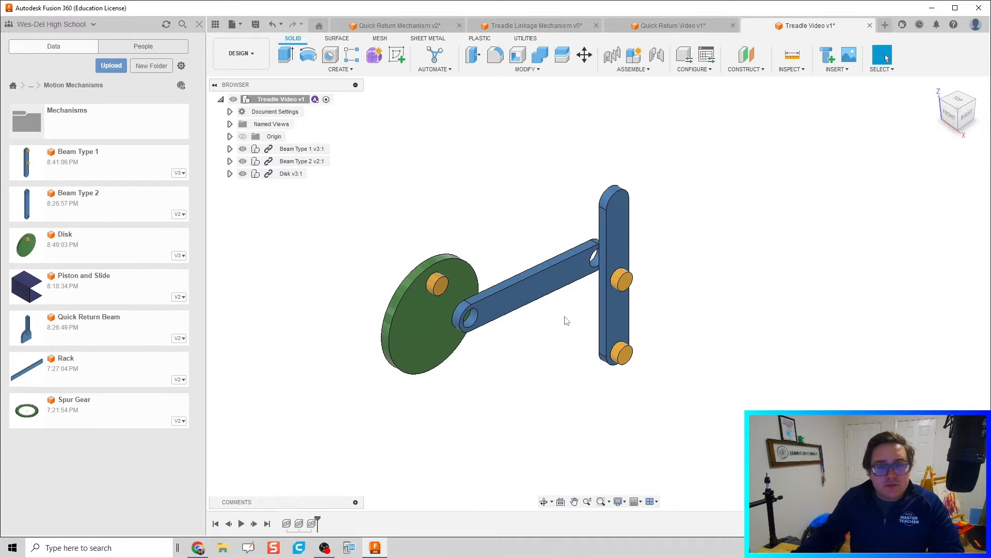
scroll(566, 319, up, 2)
scroll(611, 327, up, 2)
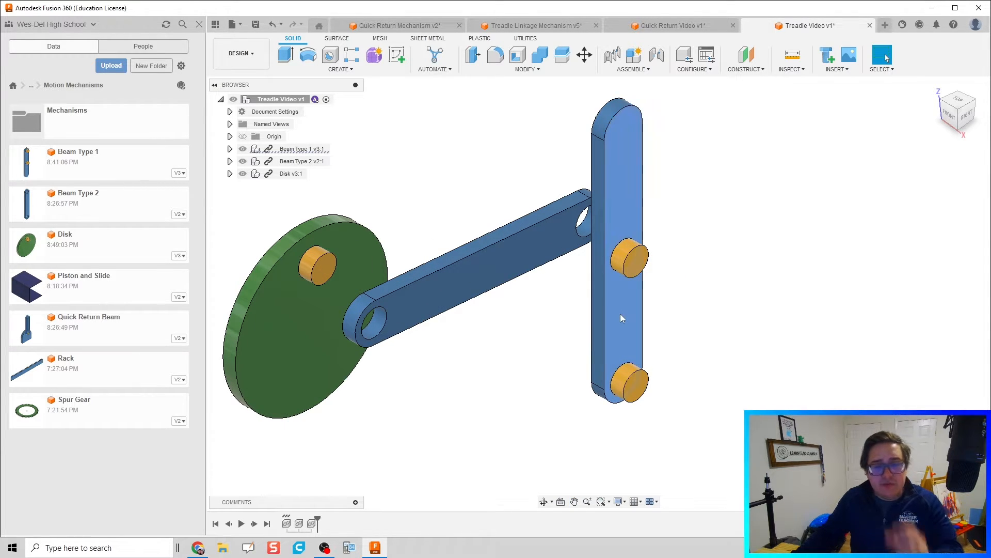
scroll(621, 315, up, 3)
scroll(621, 315, down, 3)
key(shift+j)
click(639, 366)
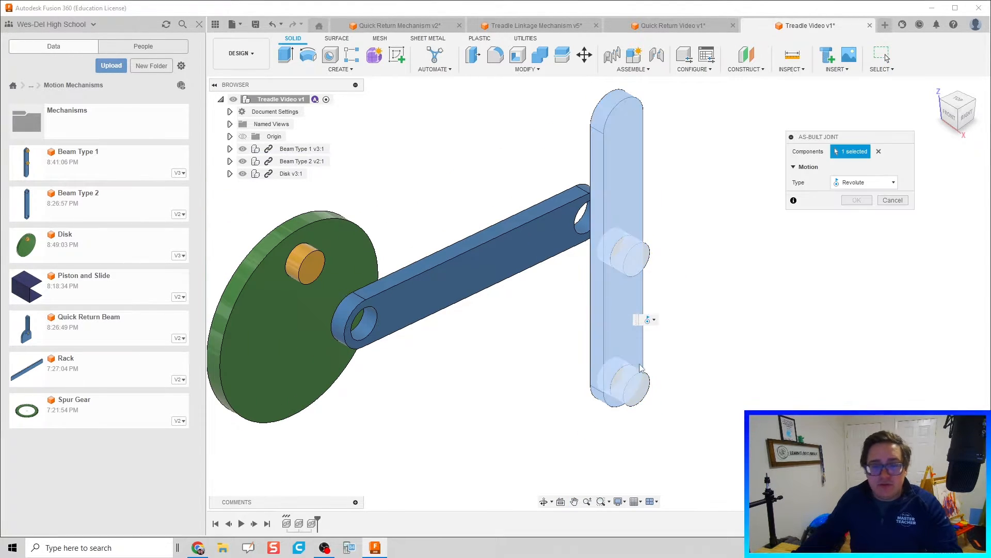
click(620, 345)
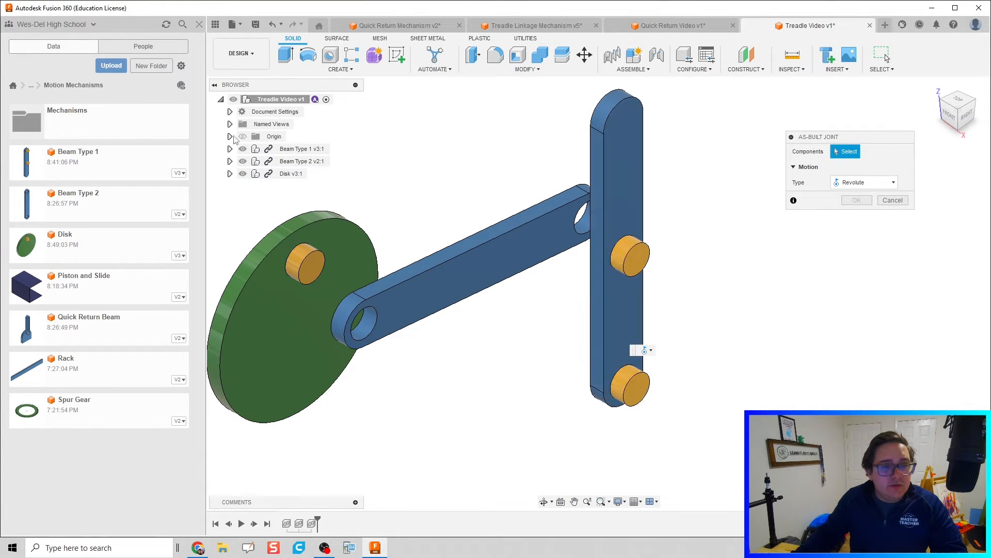
click(229, 137)
click(541, 201)
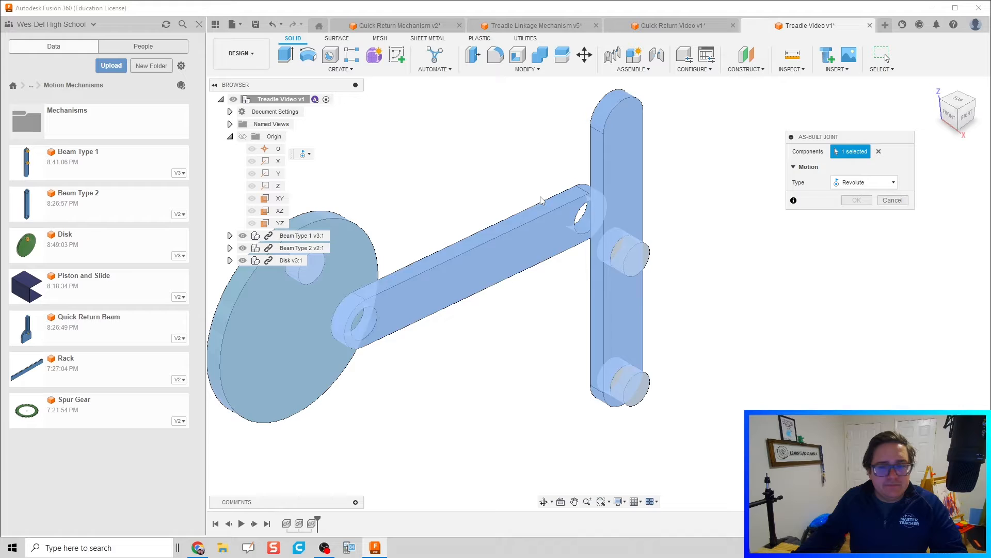
click(879, 184)
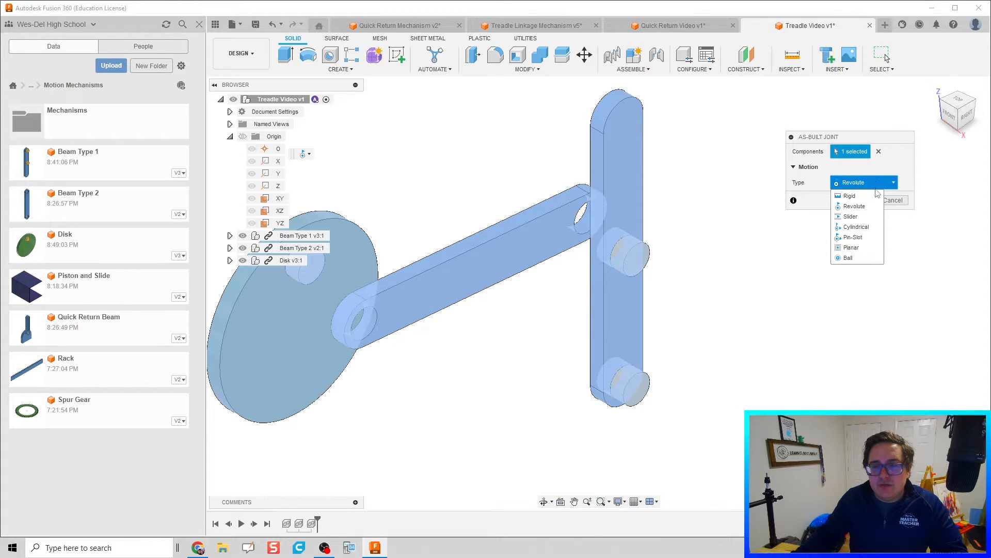
click(855, 206)
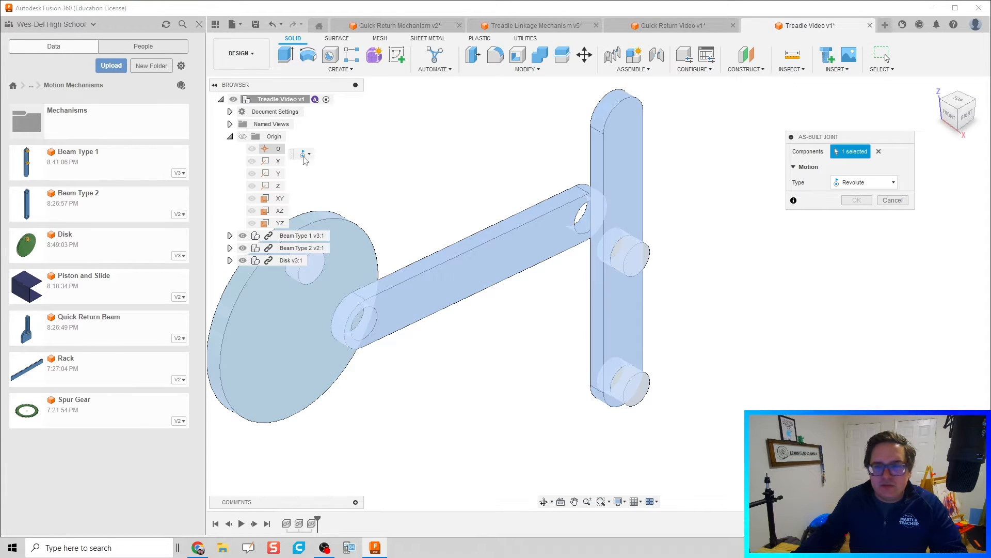
click(304, 158)
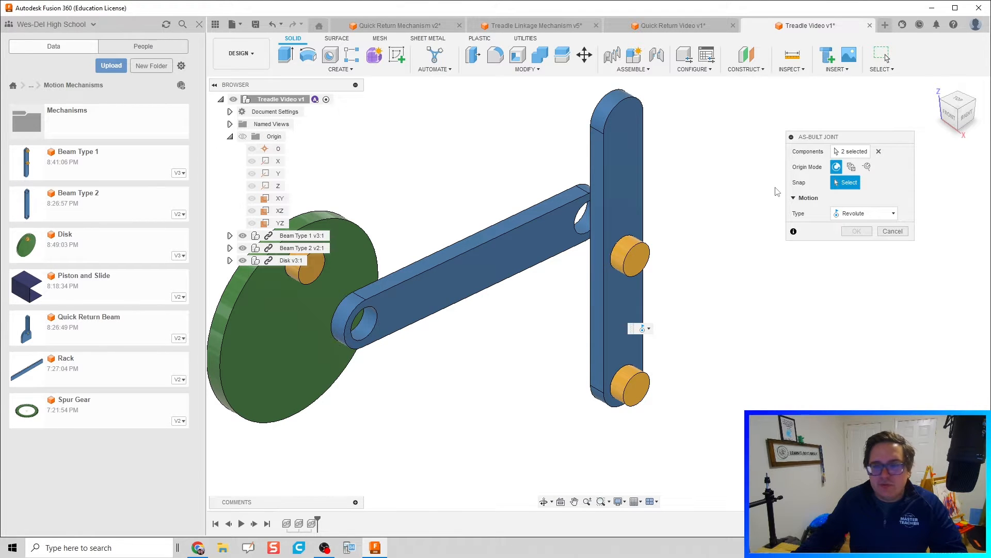
click(638, 391)
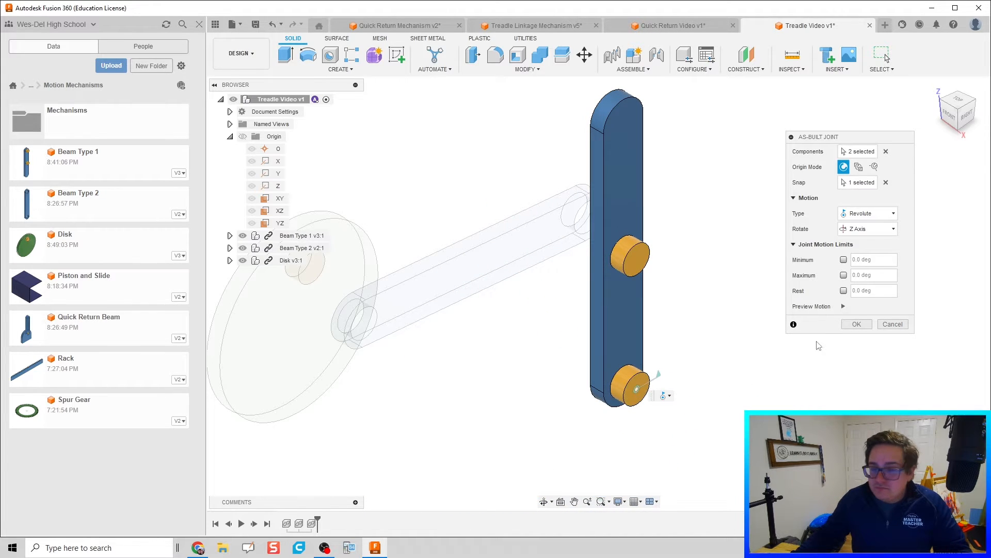
click(857, 324)
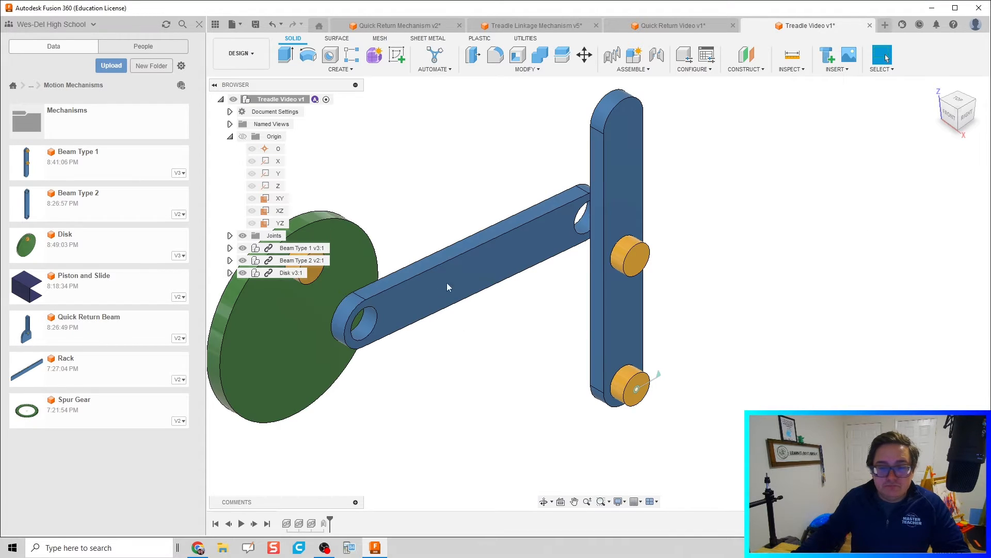
Join the hole at Beam Type 2's end nearest the upright beam to the middle pin of Beam Type 1, at a 90-degree angle.
key(j)
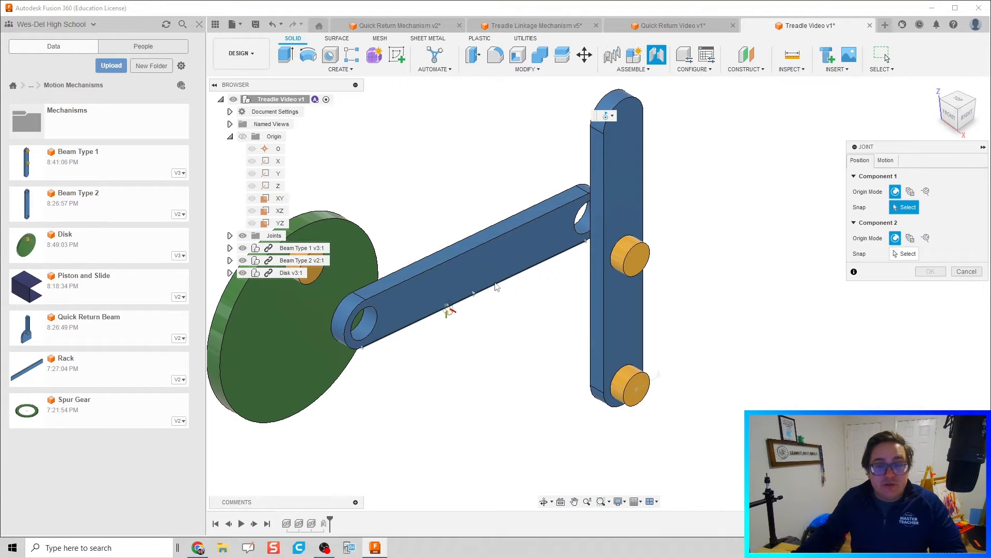
scroll(582, 228, up, 5)
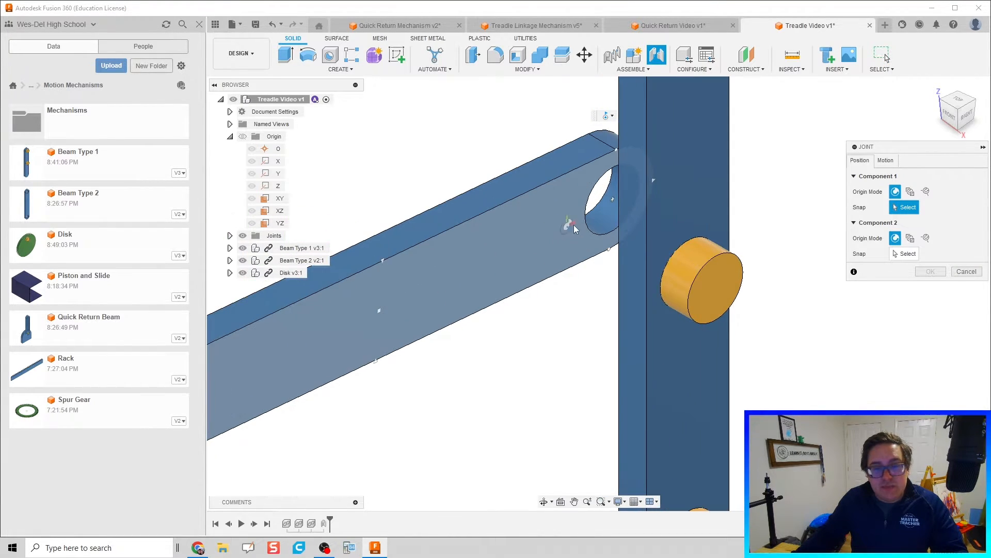
click(613, 207)
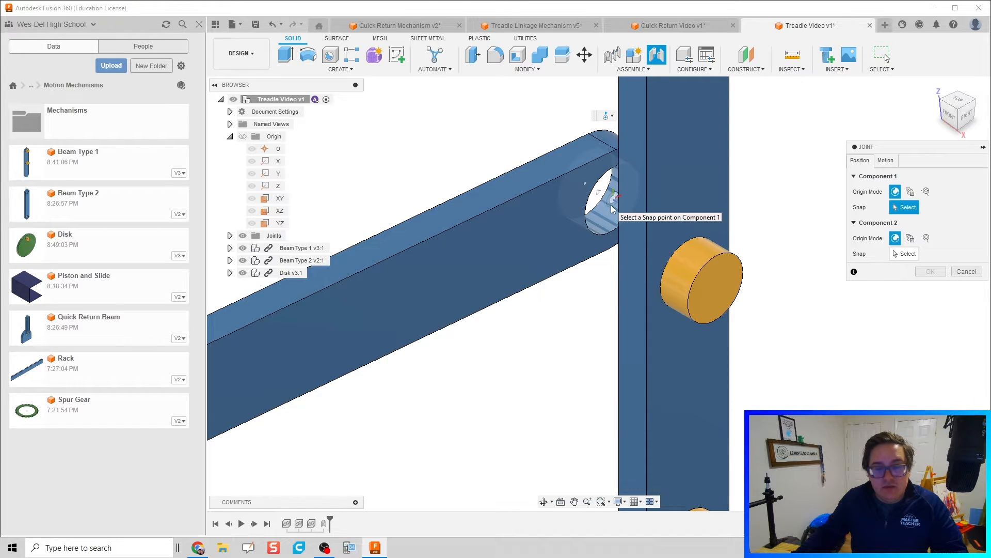
click(718, 290)
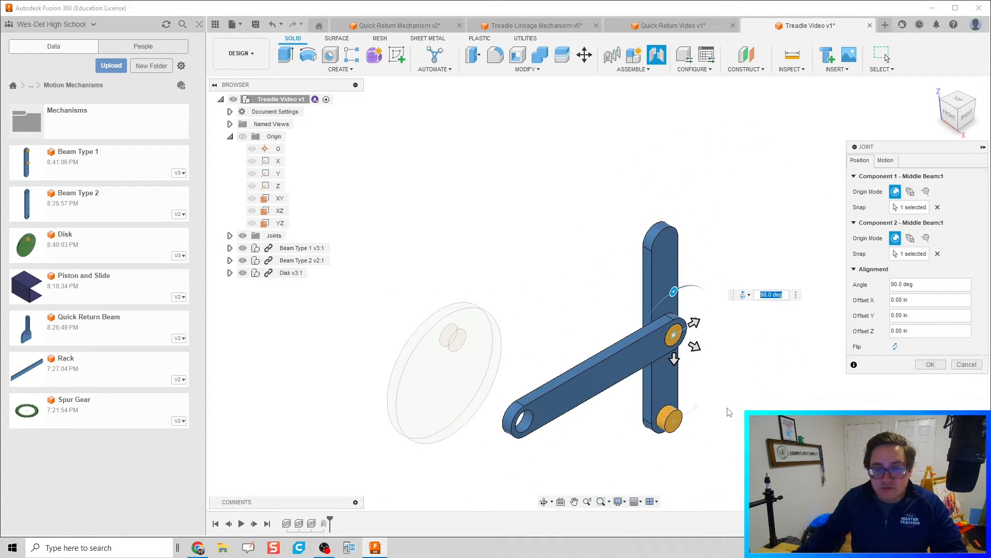
shift+middle_drag(726, 401, 691, 356)
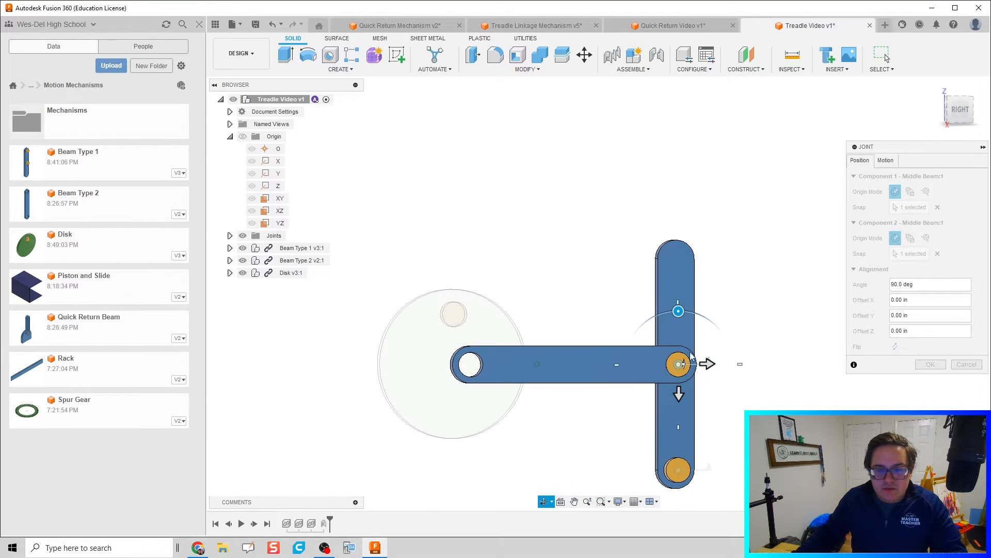
drag(679, 310, 679, 311)
scroll(678, 325, up, 3)
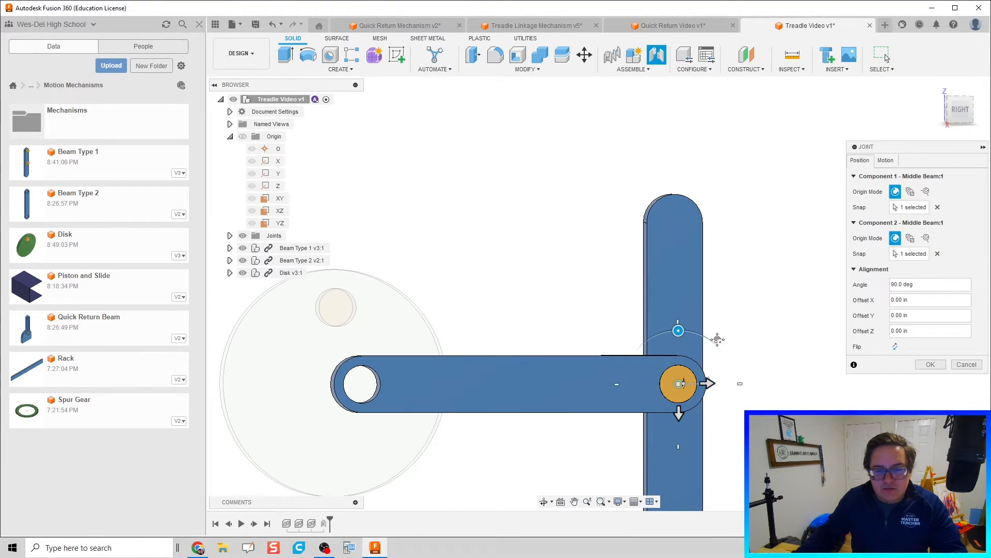
middle_drag(717, 339, 755, 243)
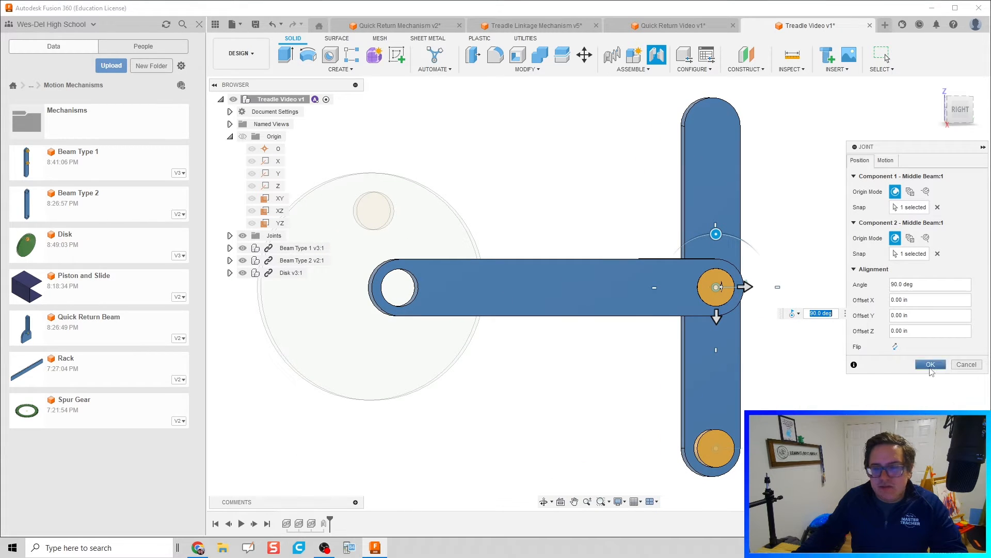
click(931, 365)
Join the Disk's pin to the hole at the free end of Beam Type 2, with the joint angle set to 0 degrees.
scroll(439, 405, down, 3)
shift+middle_drag(439, 405, 573, 391)
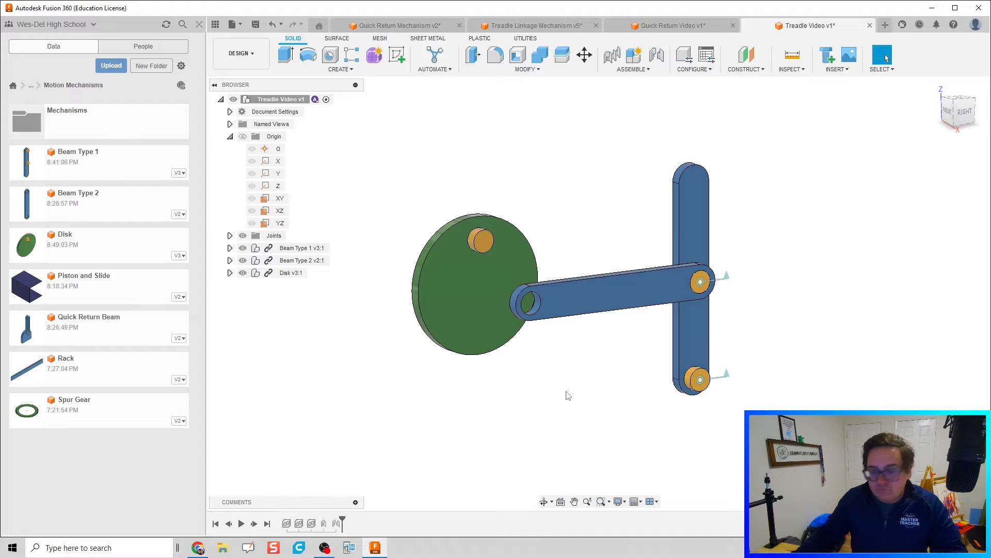
key(j)
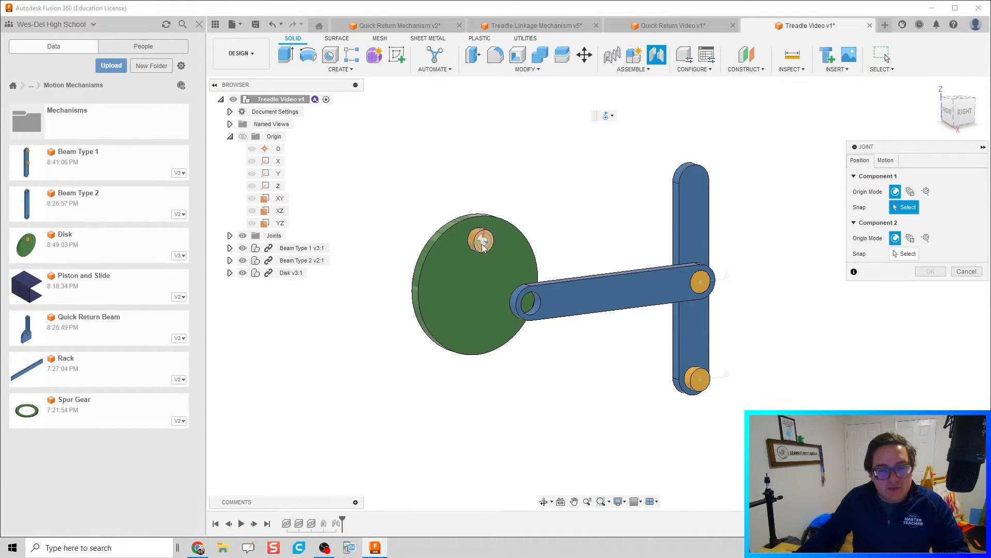
click(484, 248)
scroll(553, 305, up, 5)
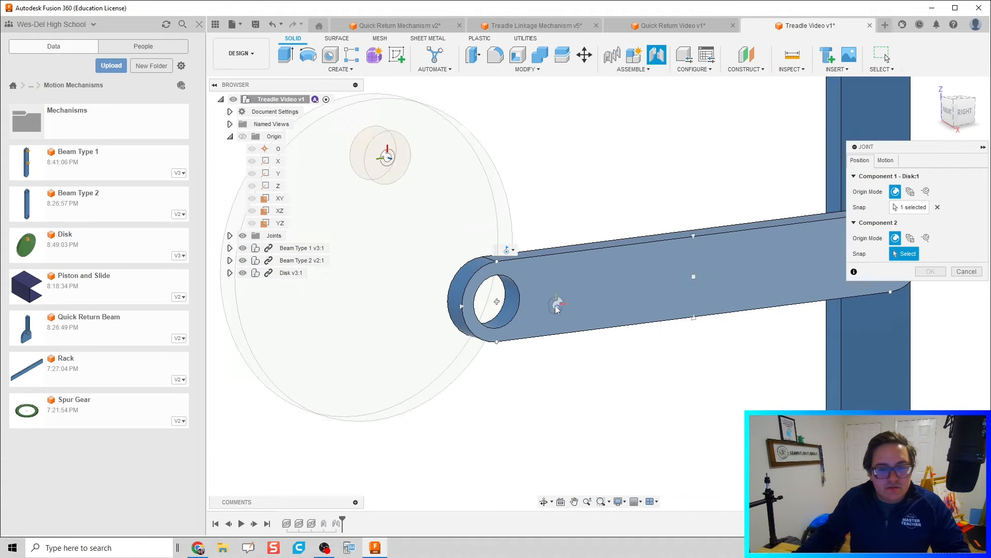
click(513, 308)
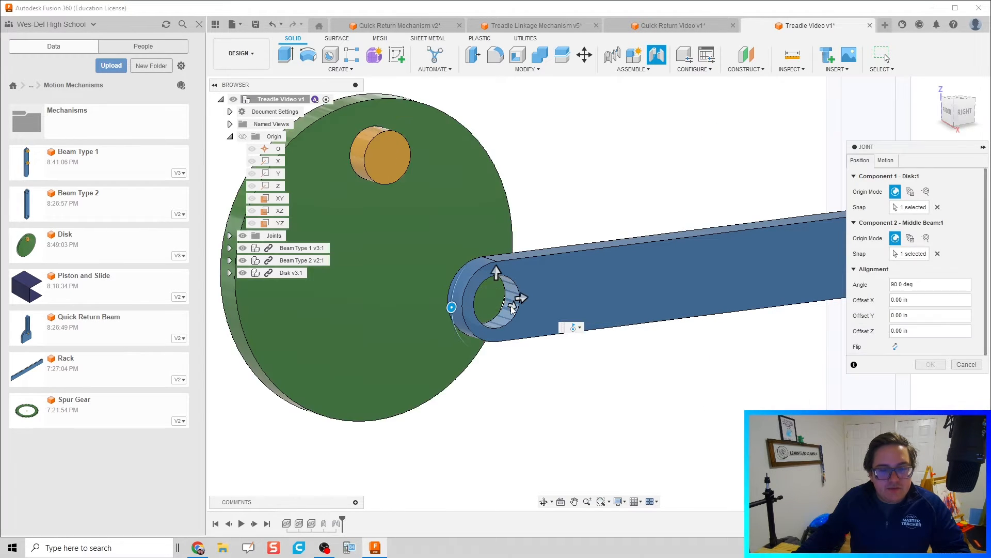
scroll(682, 406, down, 3)
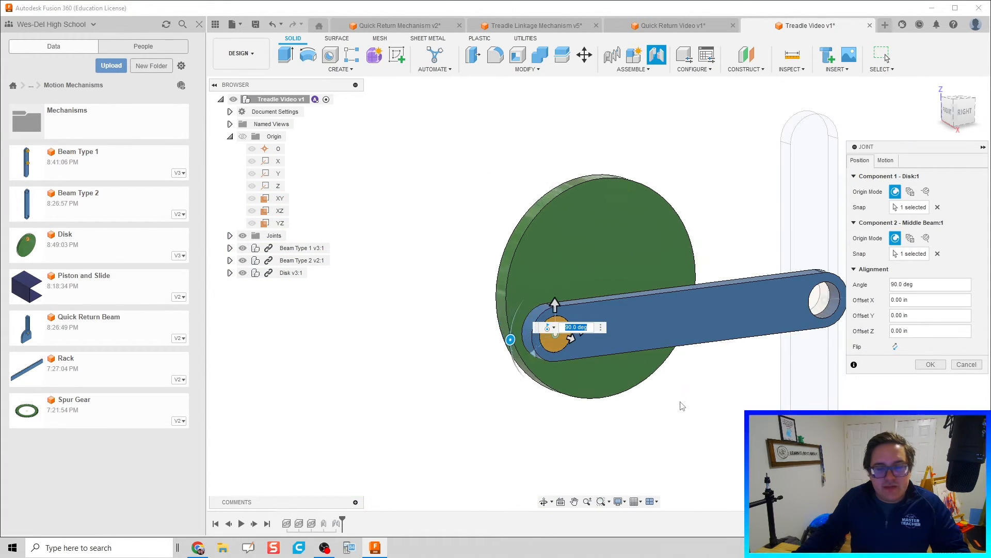
middle_drag(681, 406, 592, 388)
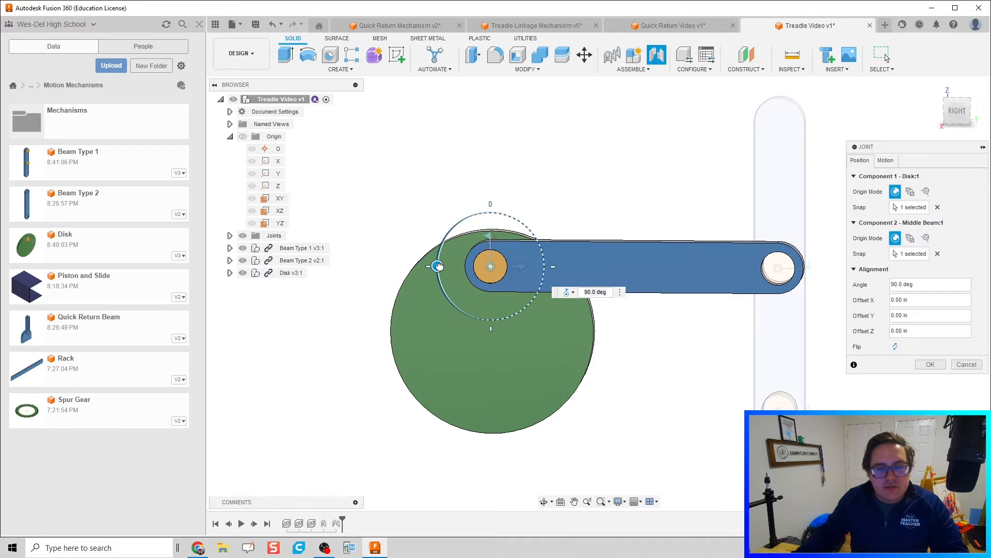
drag(440, 265, 491, 213)
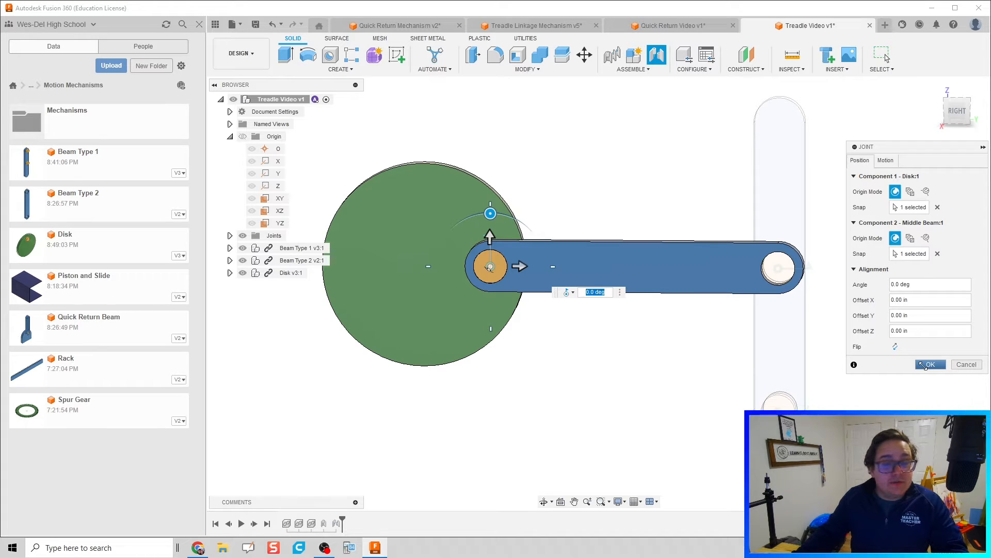
click(924, 365)
Test the linkage by moving the Disk sideways, and revert the components to their captured position.
scroll(453, 395, down, 3)
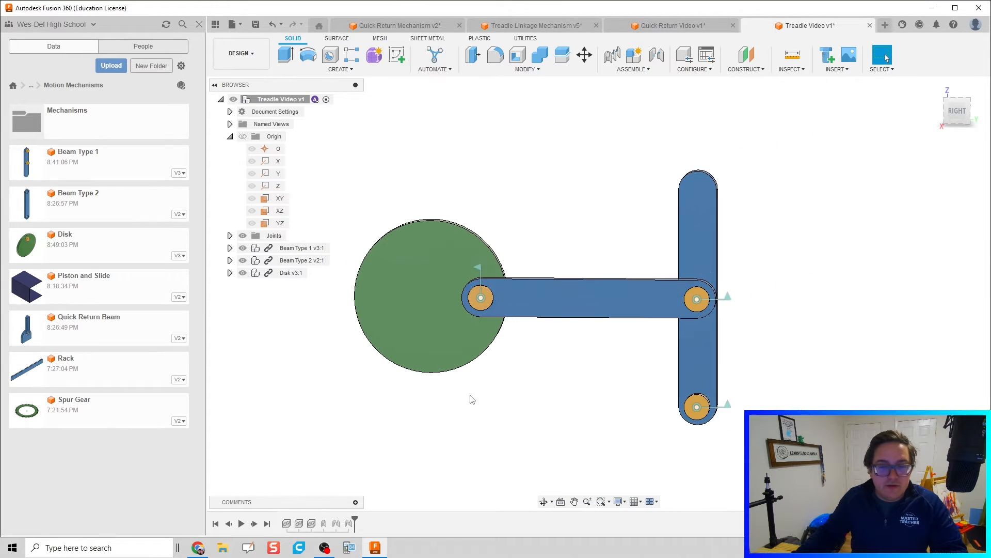
middle_drag(473, 394, 542, 372)
drag(497, 299, 454, 310)
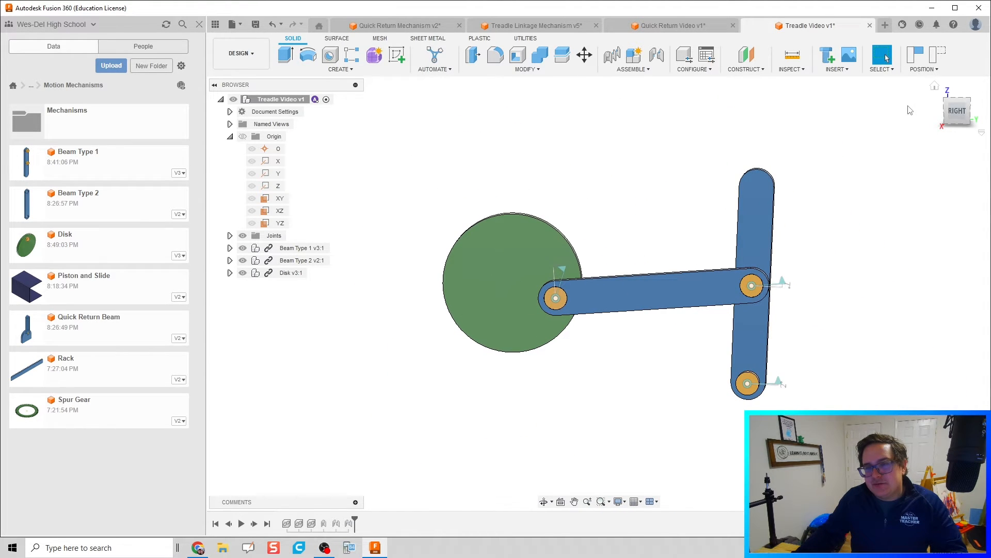
click(935, 57)
Create a revolute as-built joint between the Disk and the design's origin point, centred on the Disk's face.
scroll(506, 283, up, 3)
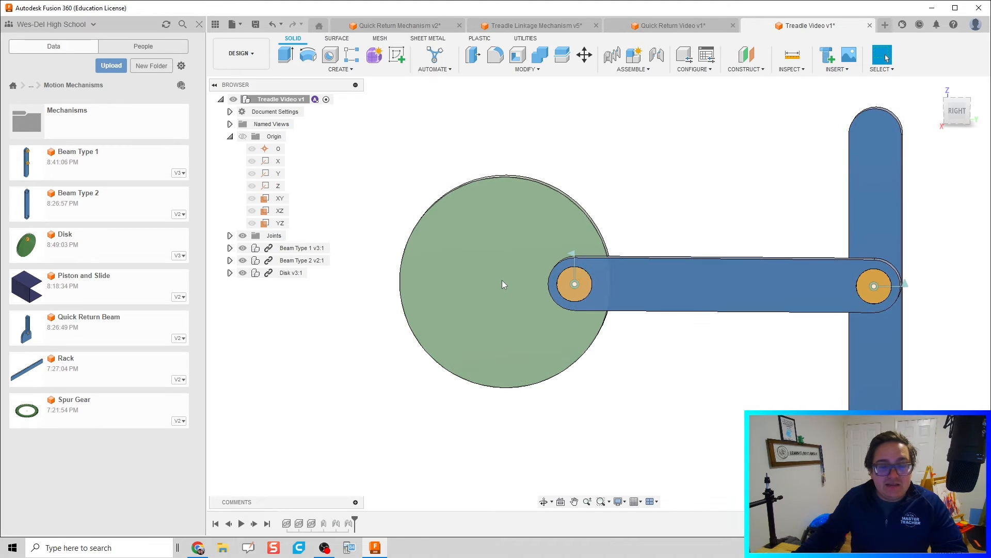
scroll(504, 284, up, 2)
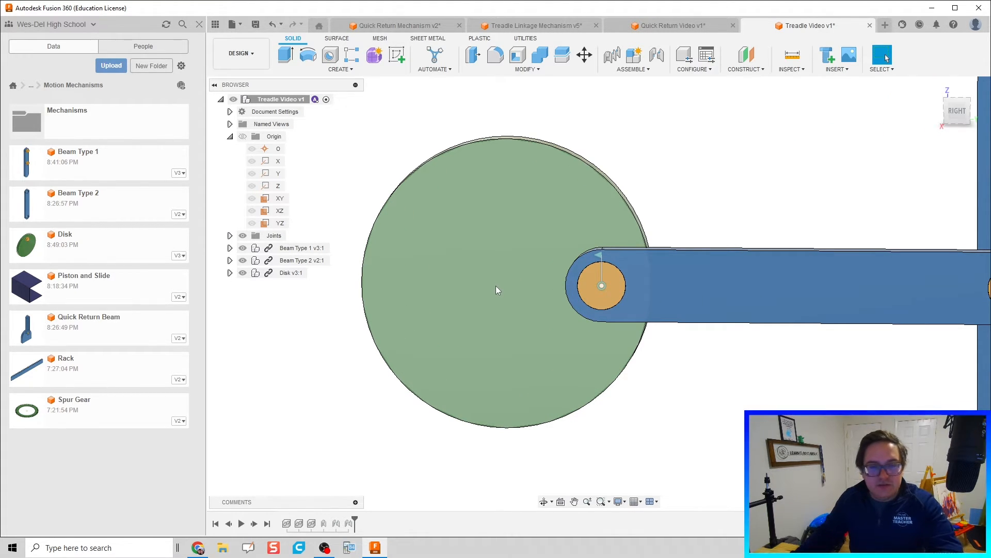
key(shift+j)
scroll(496, 292, down, 1)
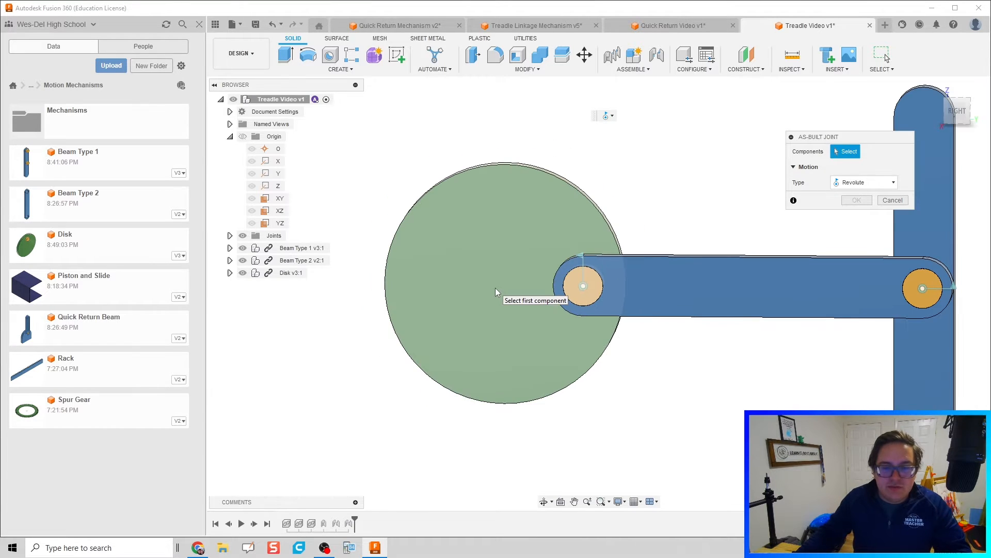
click(500, 281)
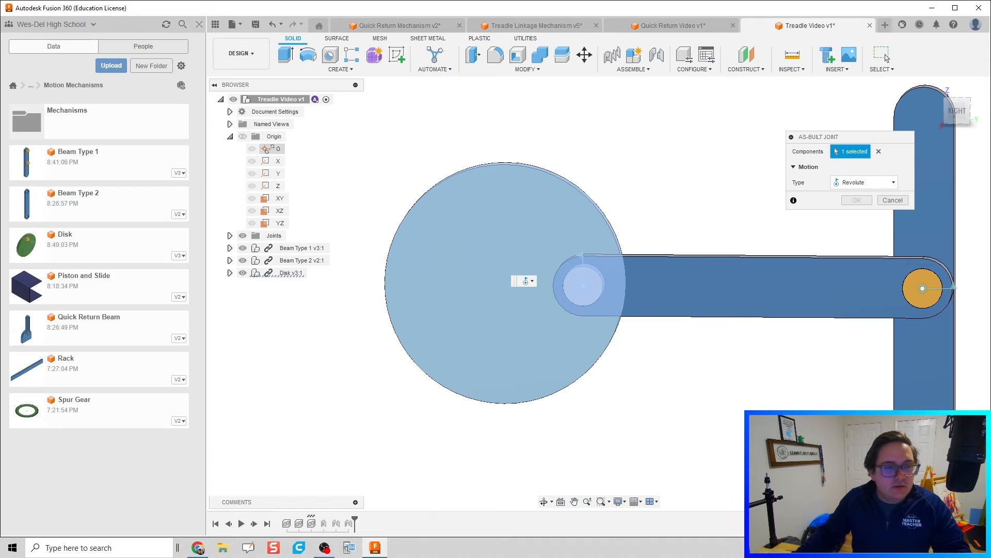
click(269, 149)
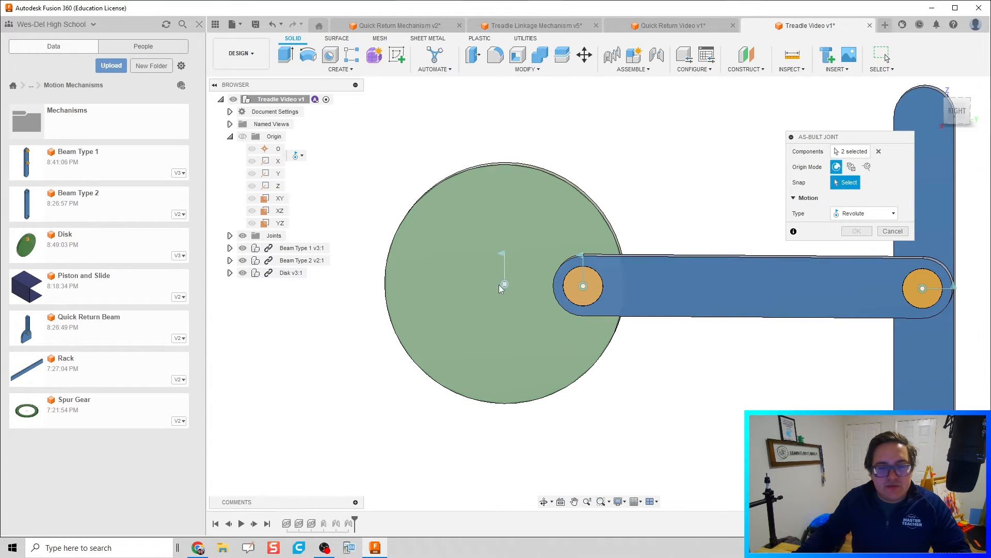
click(504, 285)
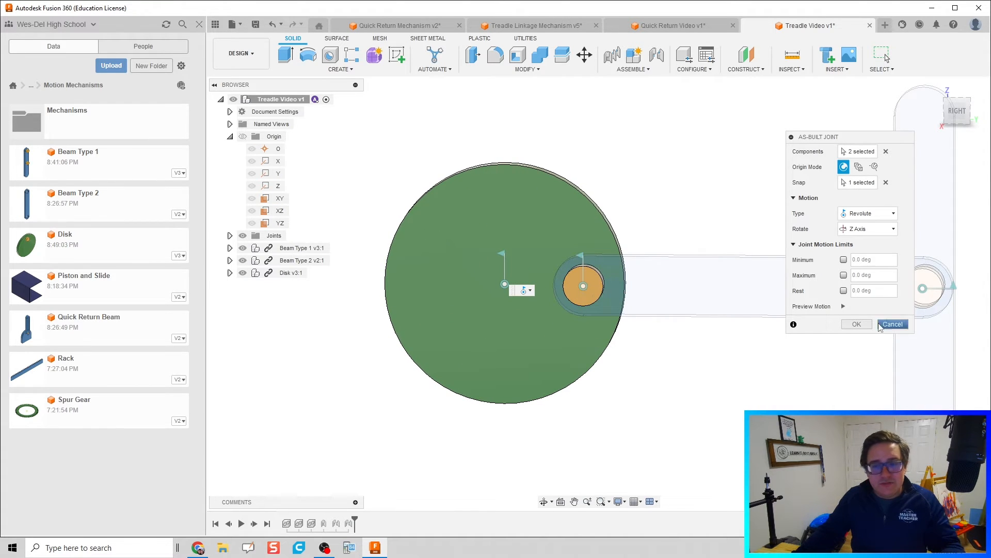
click(857, 324)
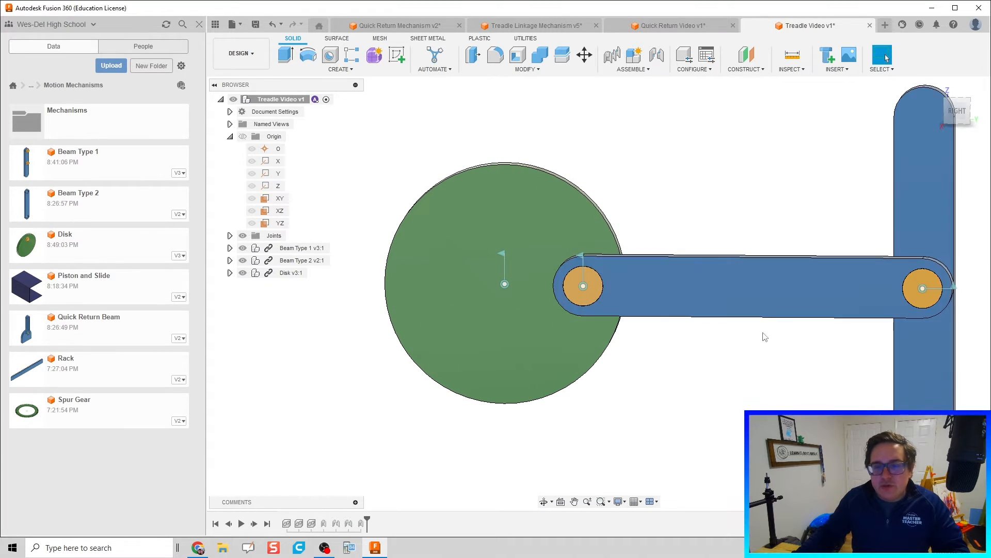
Test the mechanism by rotating the Disk about its centre, and revert the components to their captured position.
drag(515, 201, 478, 312)
drag(410, 262, 549, 264)
click(915, 61)
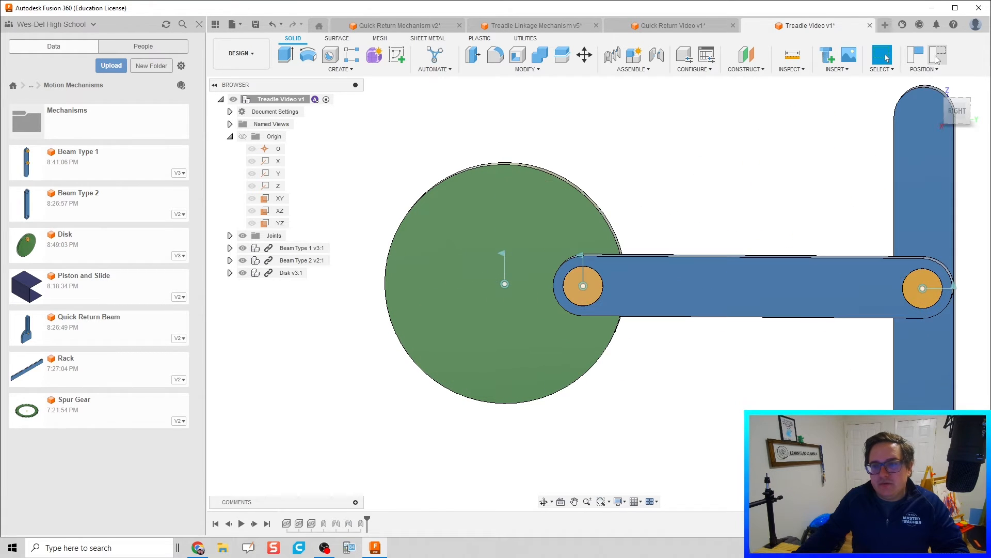
Try an angle of -90 degrees for the joint between the Disk and Beam Type 2, and test the motion by rotating the Disk.
double_click(350, 523)
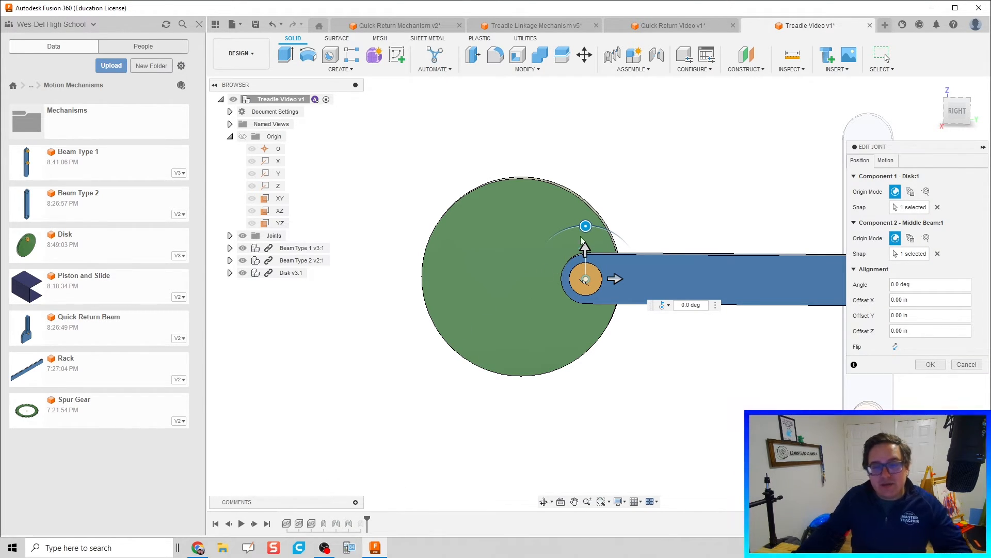
drag(587, 225, 701, 280)
click(931, 365)
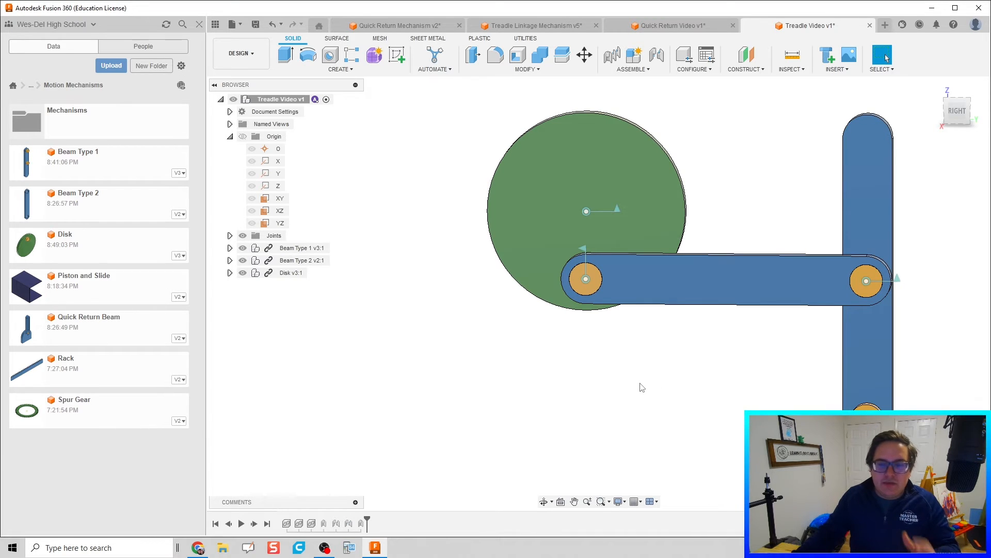
drag(656, 188, 638, 226)
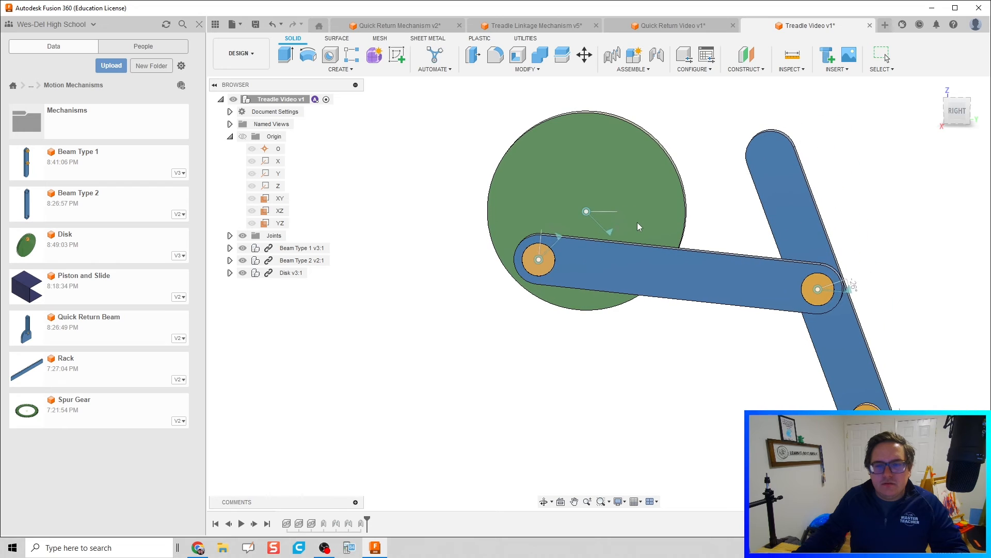
Set the angle of the joint between the Disk and Beam Type 2 to 90 degrees.
double_click(348, 524)
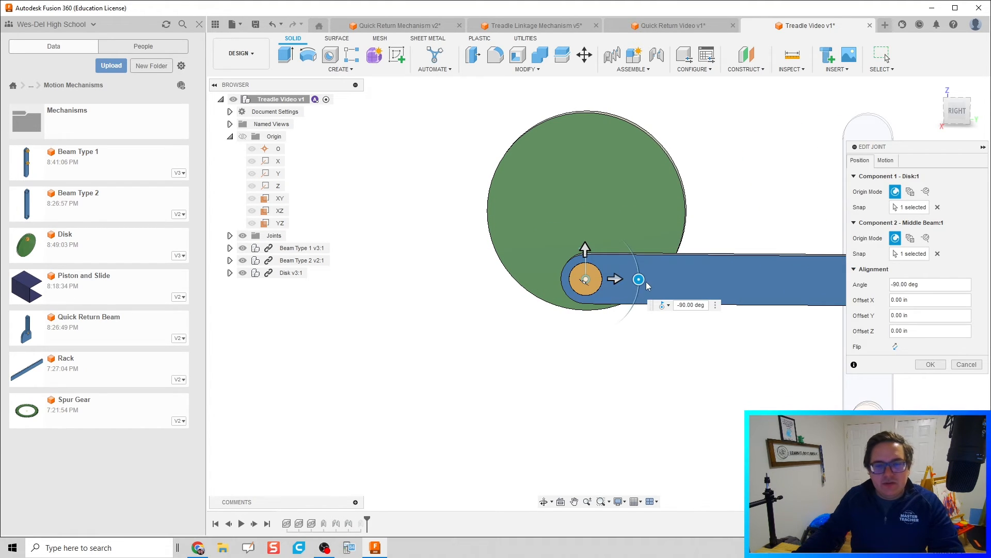
drag(638, 279, 523, 279)
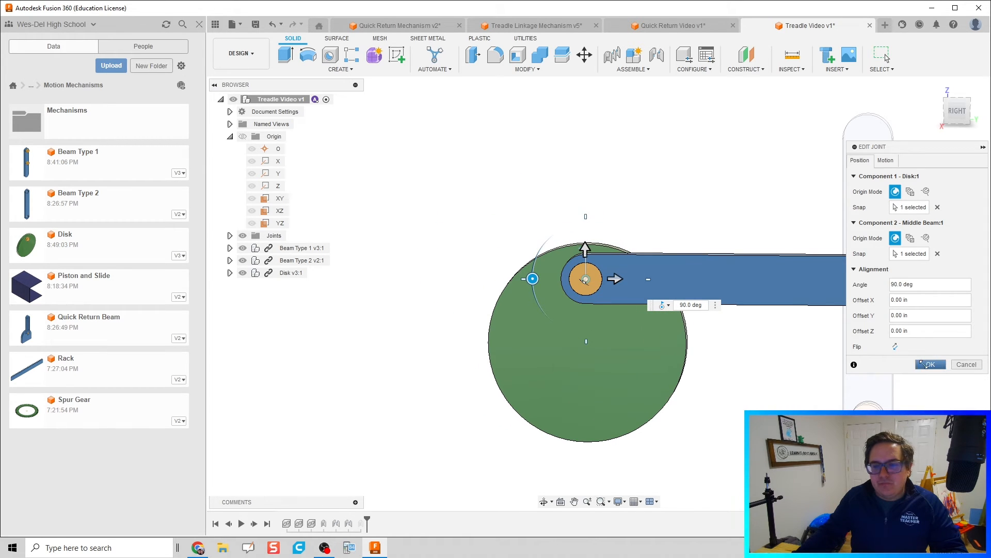
click(926, 365)
Test the linkage's full motion by turning the Disk, and revert the components to their captured position.
drag(619, 399, 677, 168)
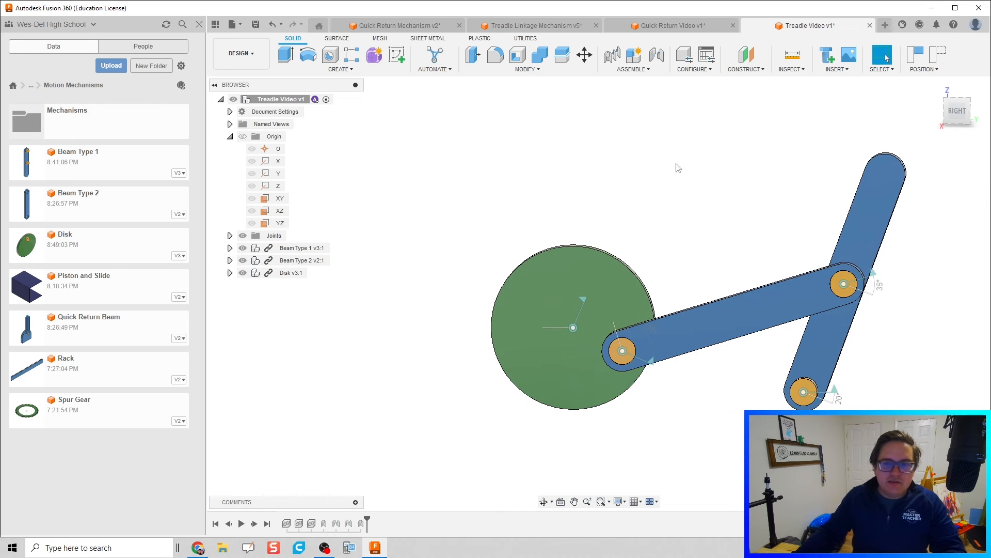
click(939, 56)
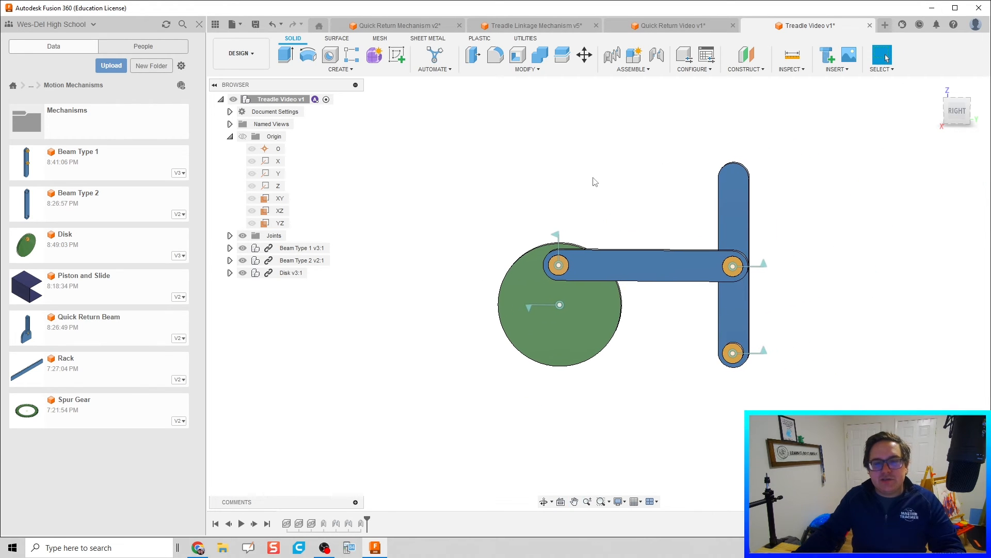